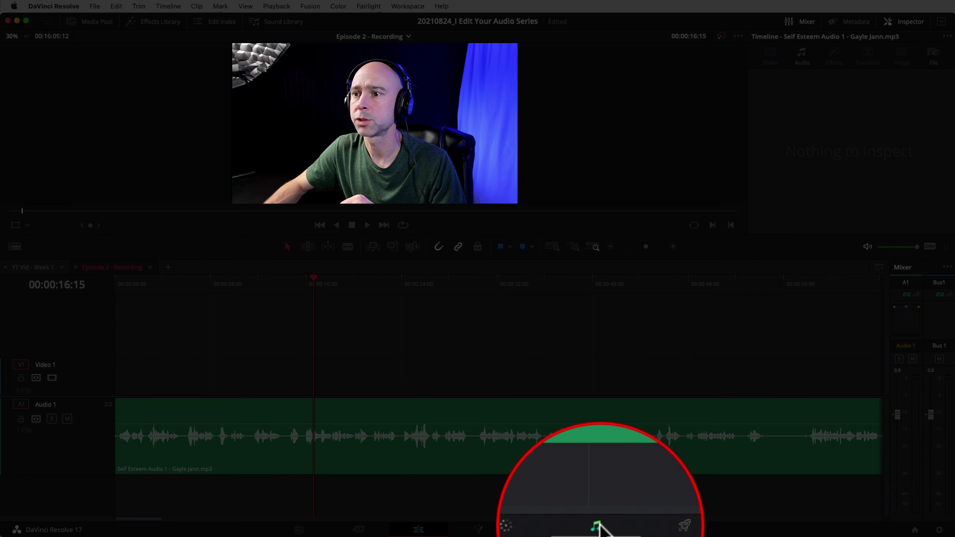
- Switch to the Fairlight page and enlarge the Audio 1 waveform in track height and time scale
left_click(597, 530)
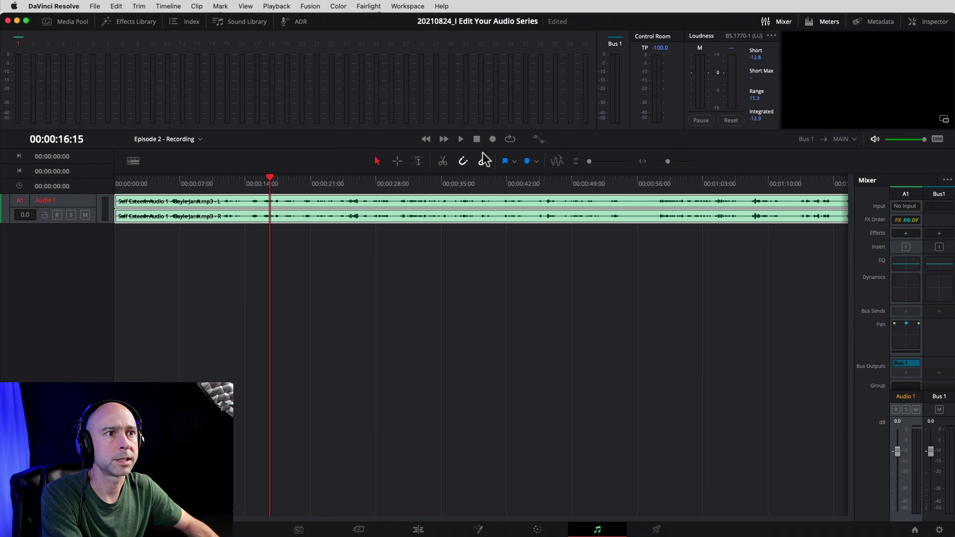
left_click_drag(589, 162, 604, 163)
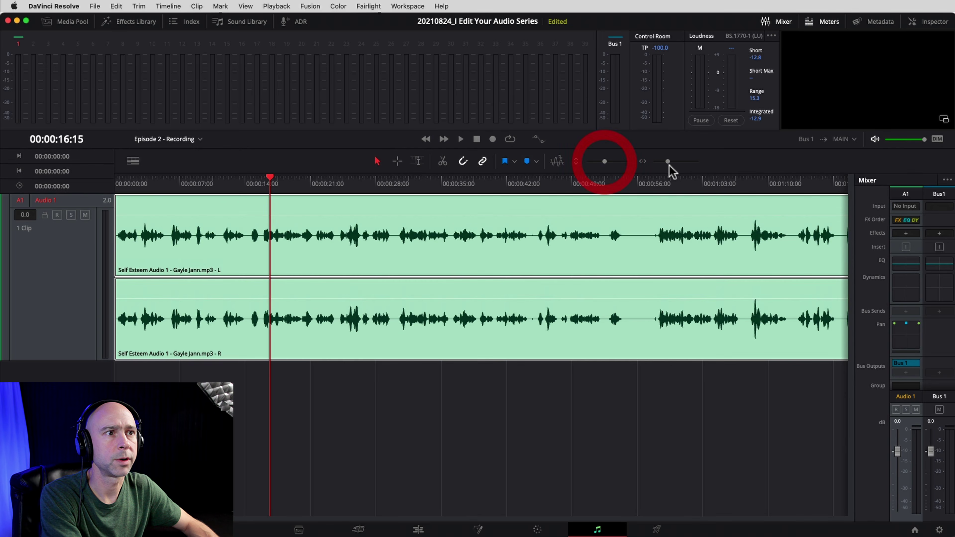
left_click_drag(666, 162, 668, 165)
left_click(441, 400)
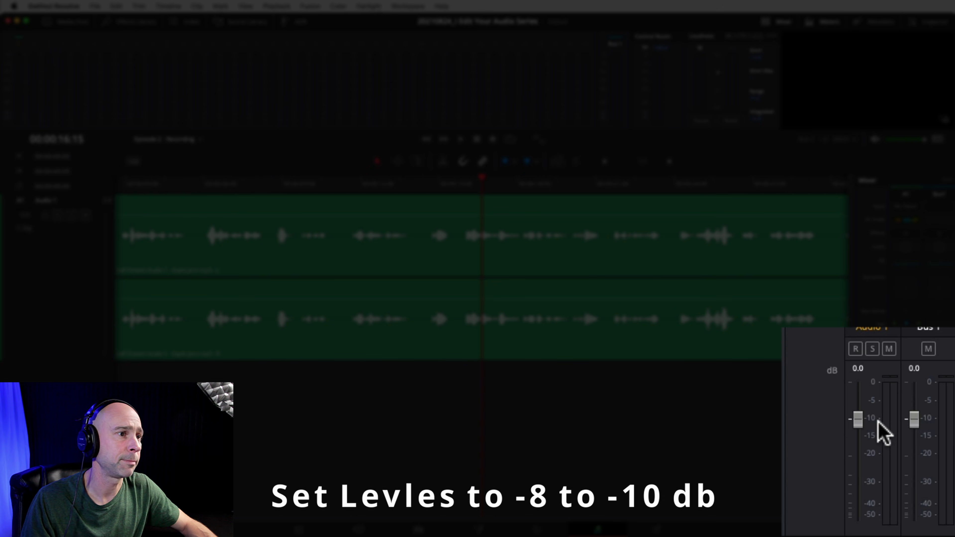
- Play the clip from 00:00:16:15 and check the Audio 1 level on the mixer meter
left_click_drag(879, 433, 880, 433)
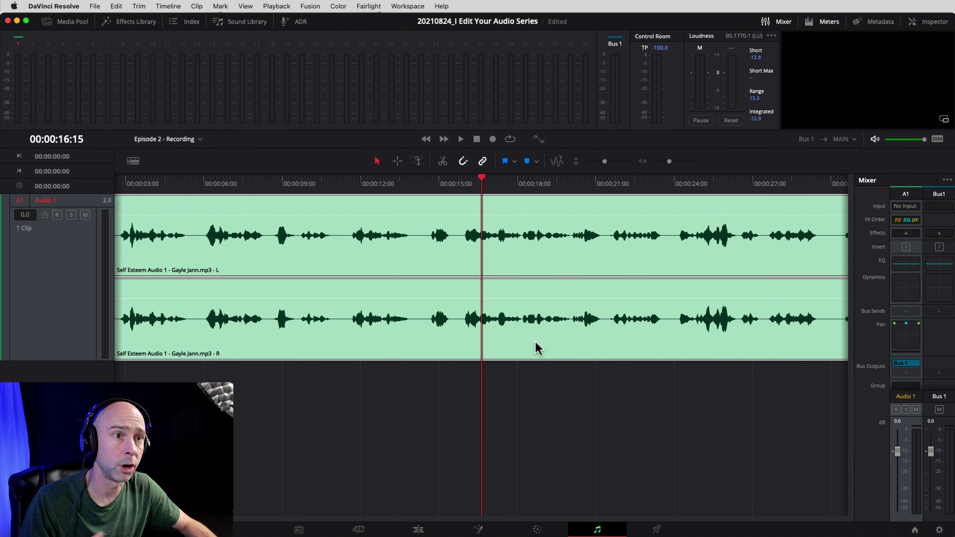
key("space")
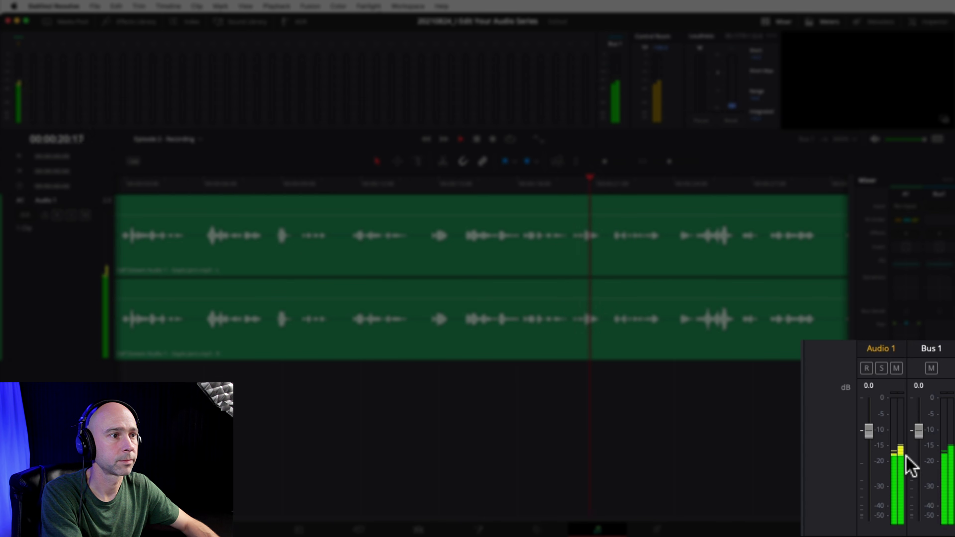
key("space")
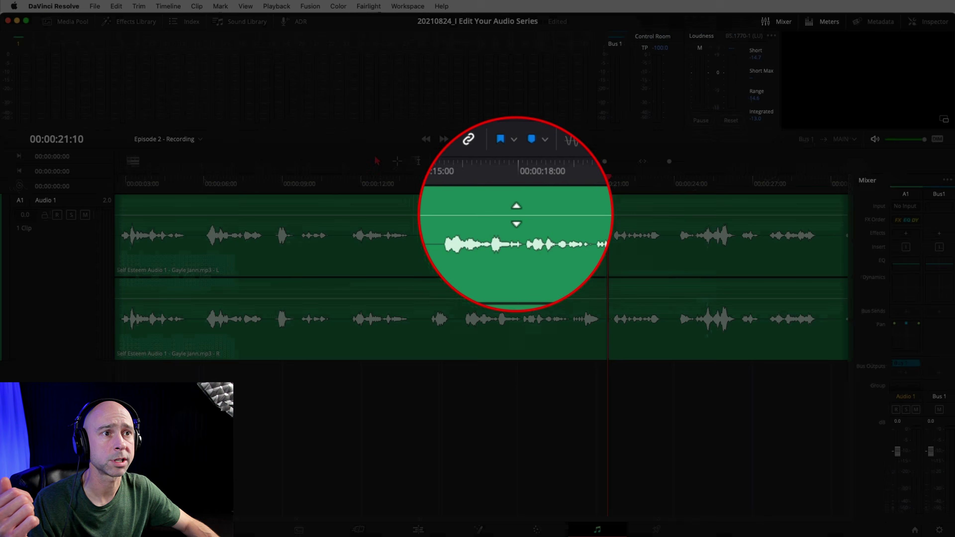
- Raise the audio clip's volume slightly and play it back to check the new level
mouse_move(531, 215)
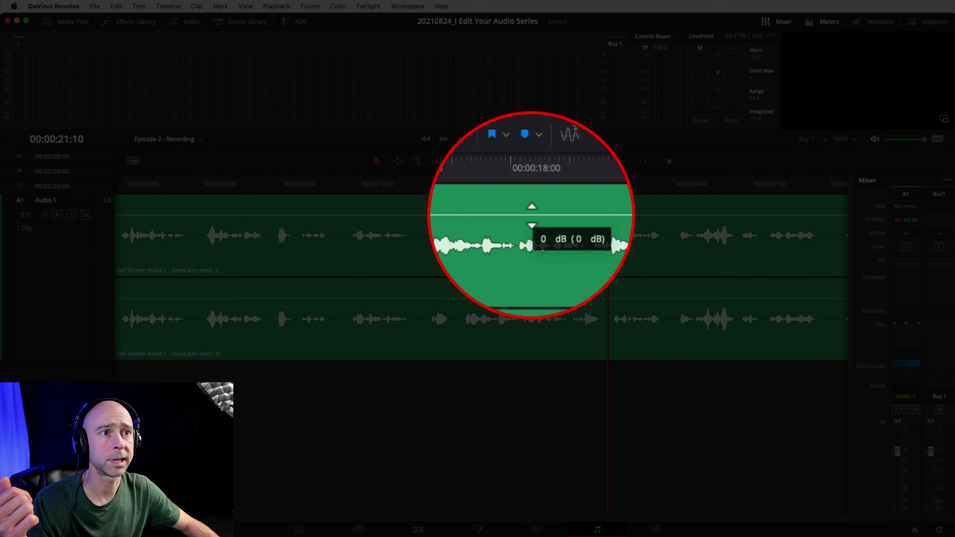
left_click_drag(532, 215, 532, 212)
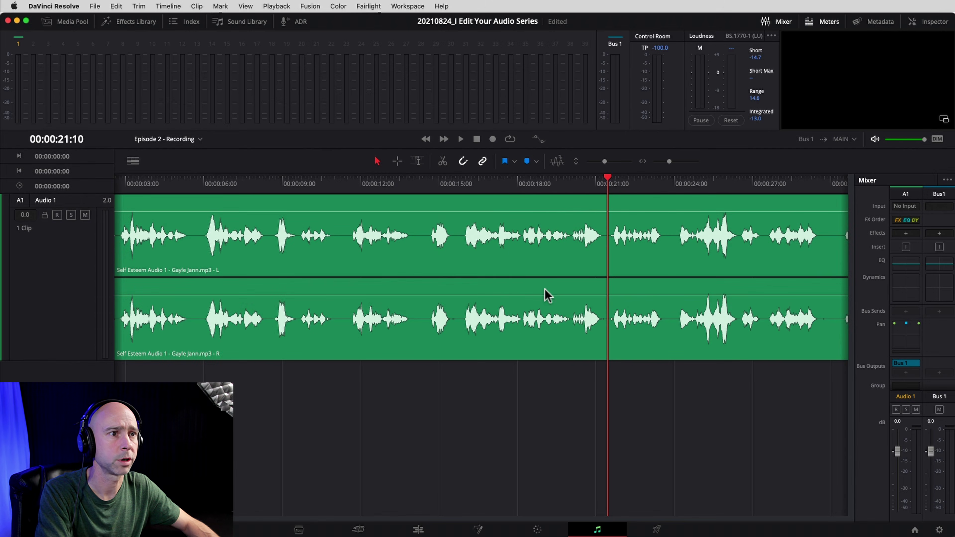
key("space")
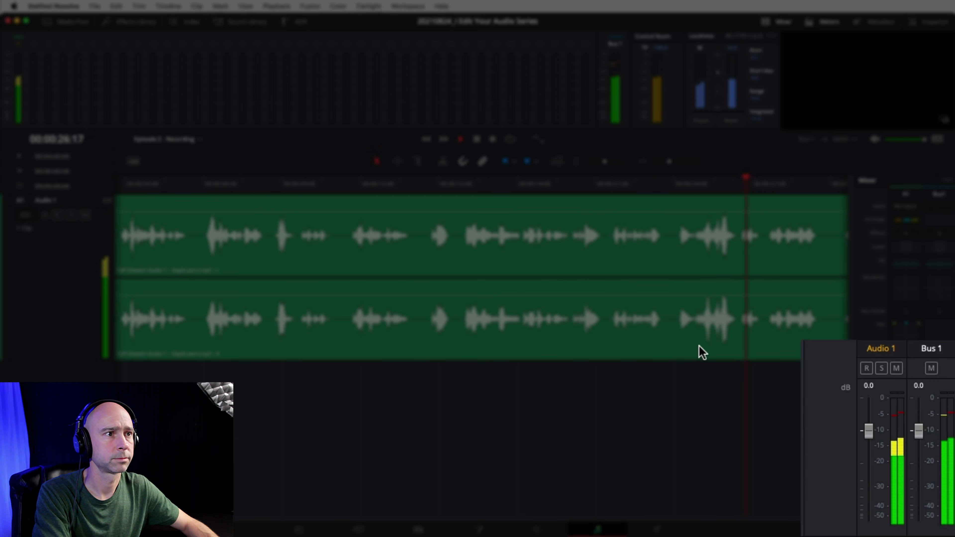
key("space")
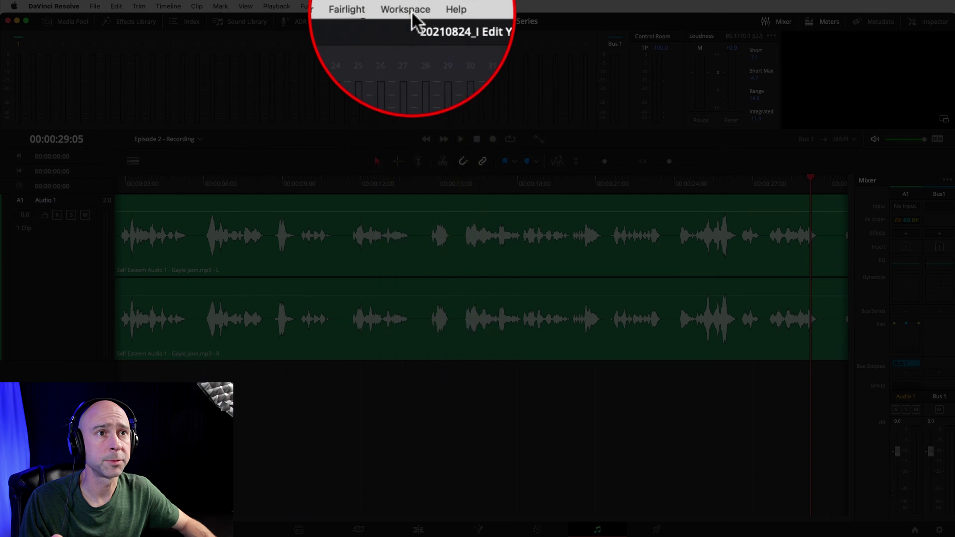
left_click(412, 15)
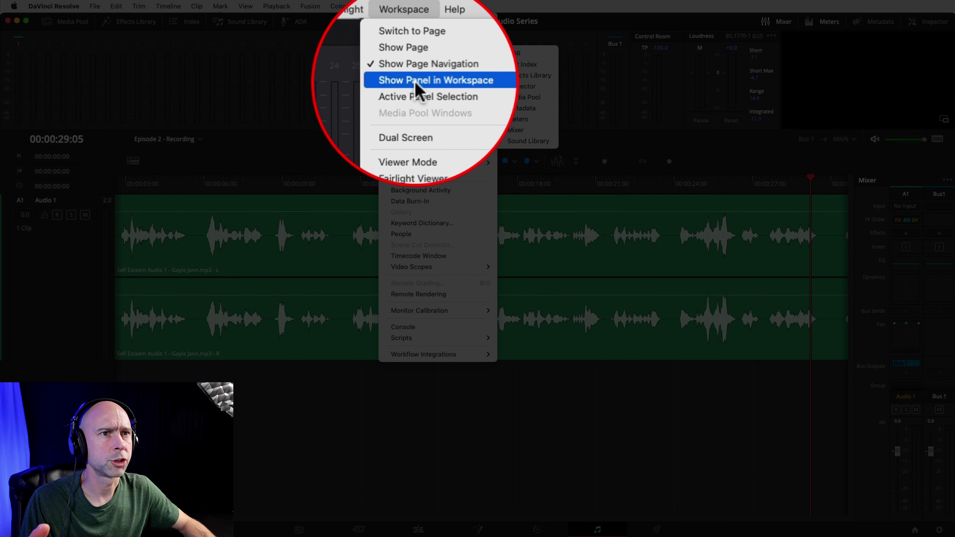
mouse_move(444, 54)
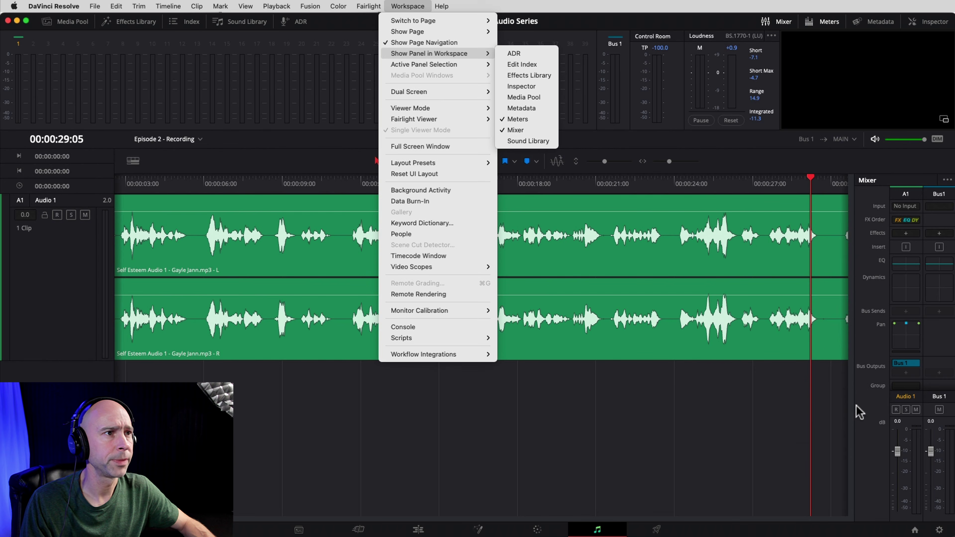
left_click(858, 412)
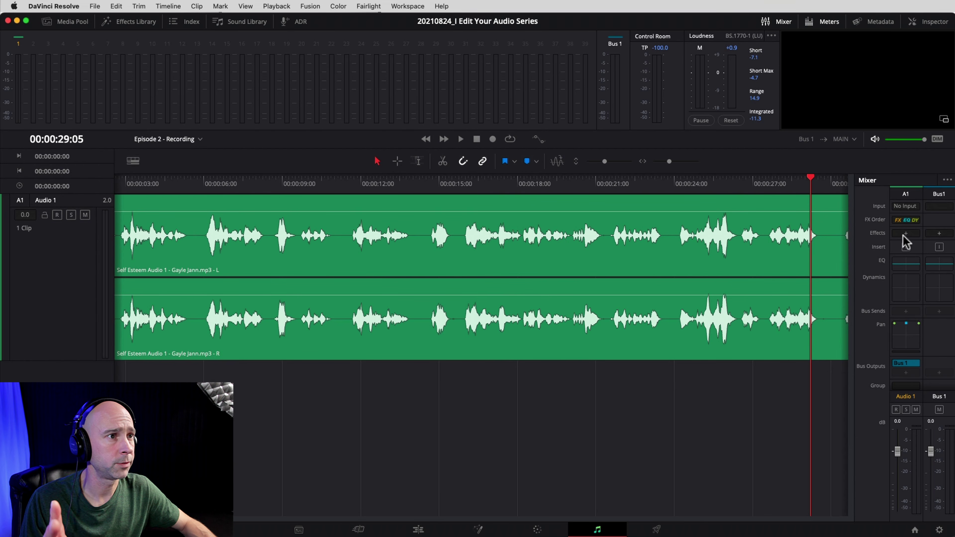
left_click(874, 239)
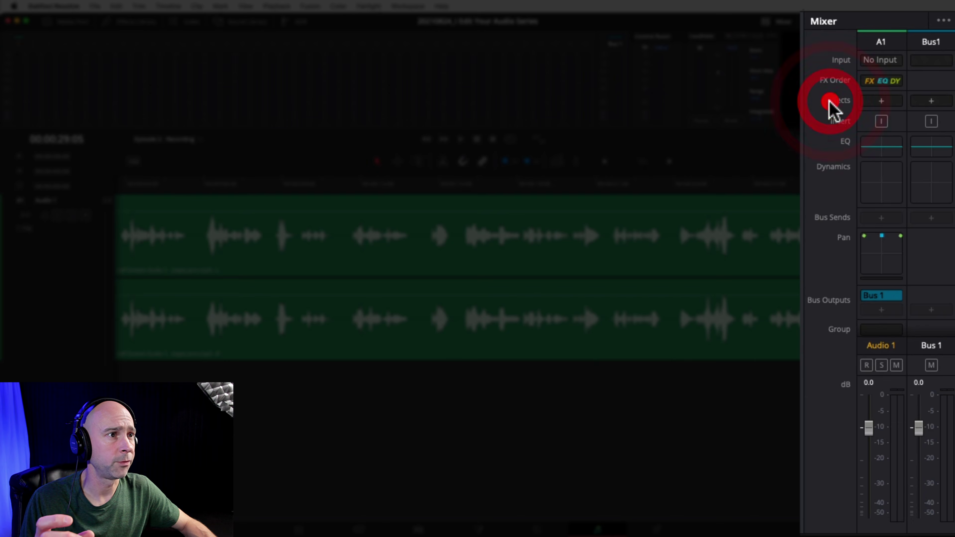
left_click(943, 21)
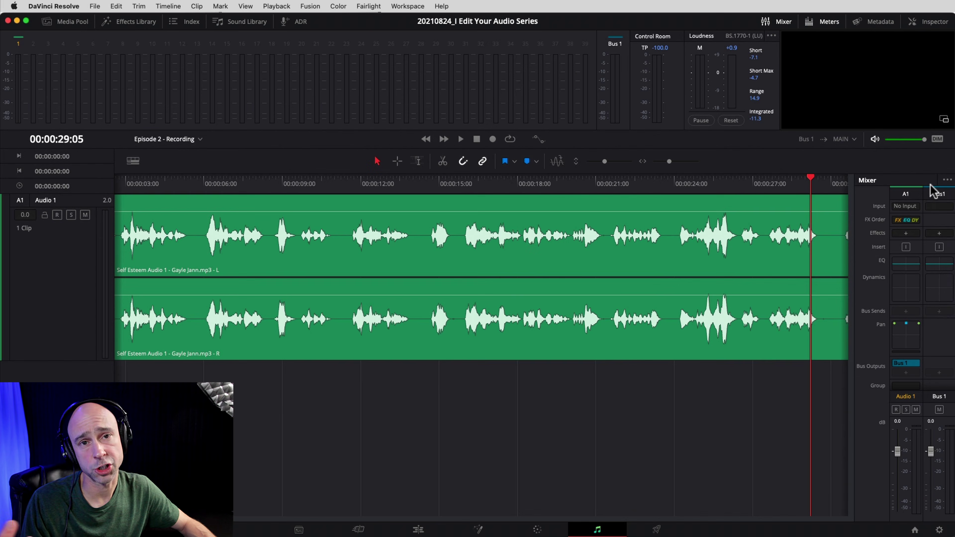
- Add the Noise Reduction effect to the Audio 1 track in the mixer
left_click(904, 234)
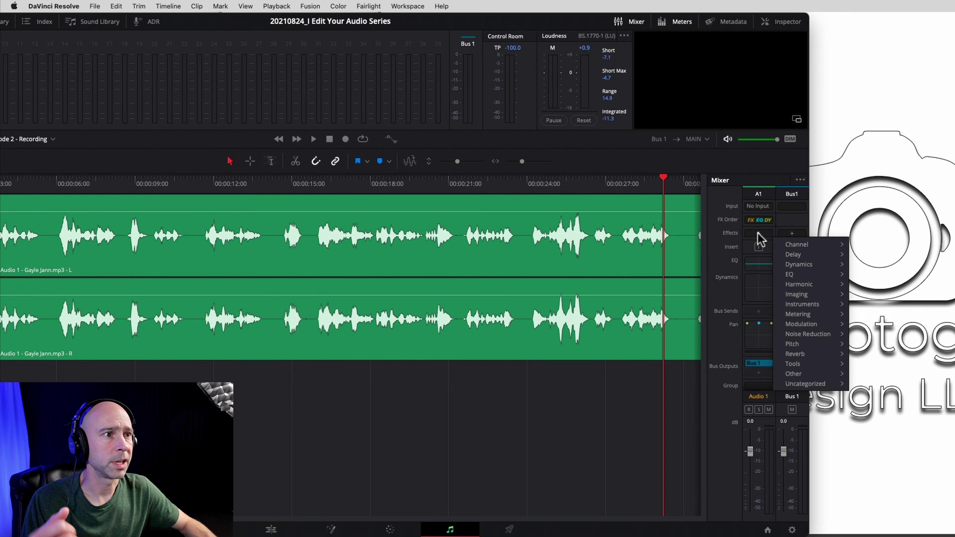
mouse_move(947, 334)
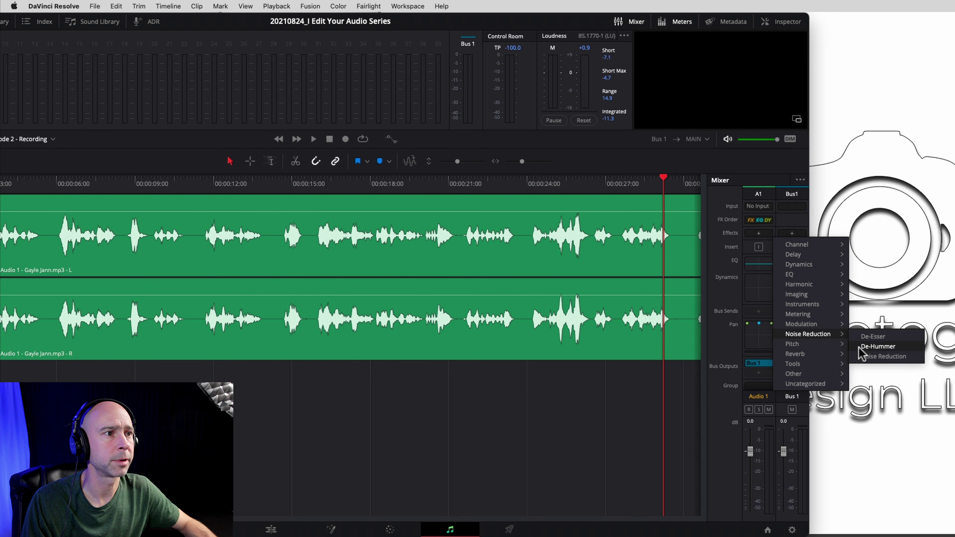
left_click(868, 357)
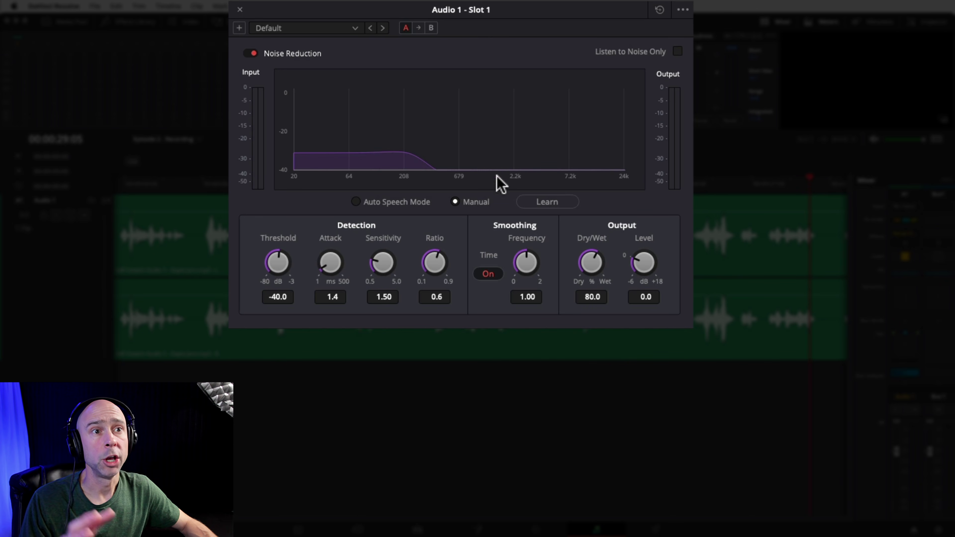
- Try the noise reduction in Auto Speech Mode during playback and return it to Manual mode
left_click(355, 202)
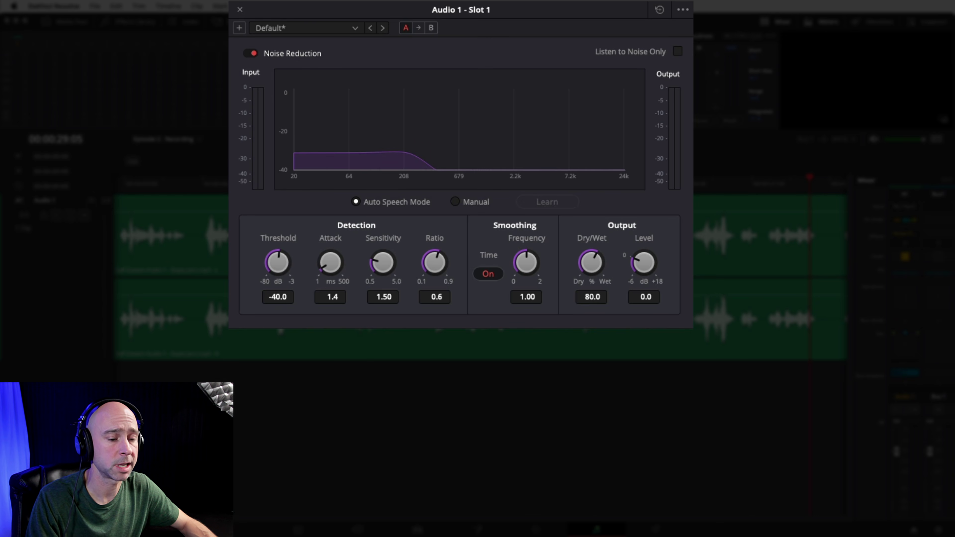
key("space")
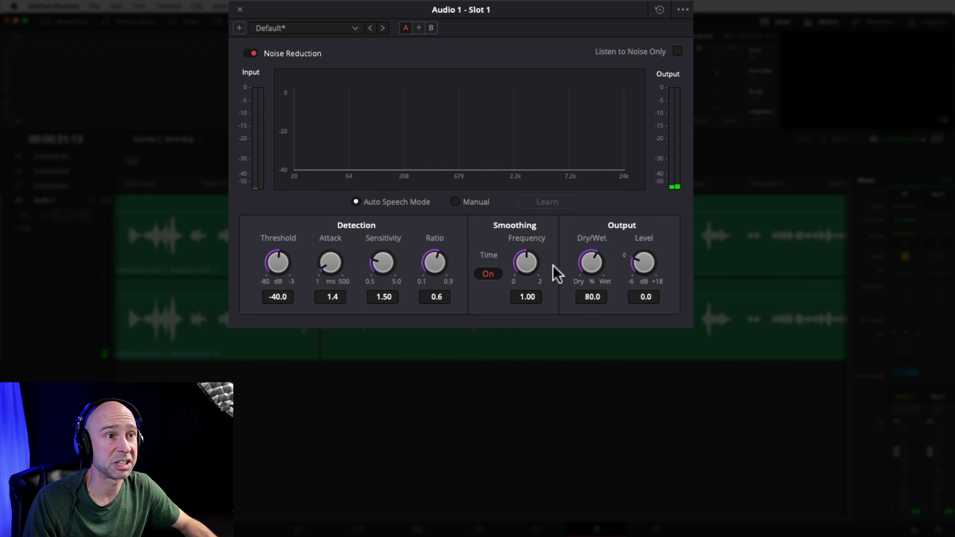
left_click(456, 202)
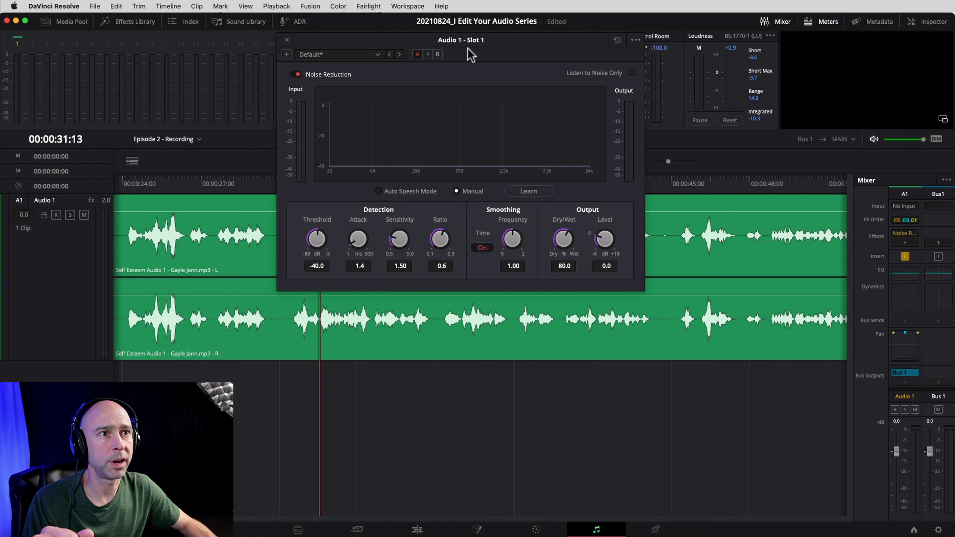
- Find the silent gap after 00:00:54:00, play it to hear the background noise, and place the playhead at 00:00:54:12
left_click_drag(470, 55, 569, 391)
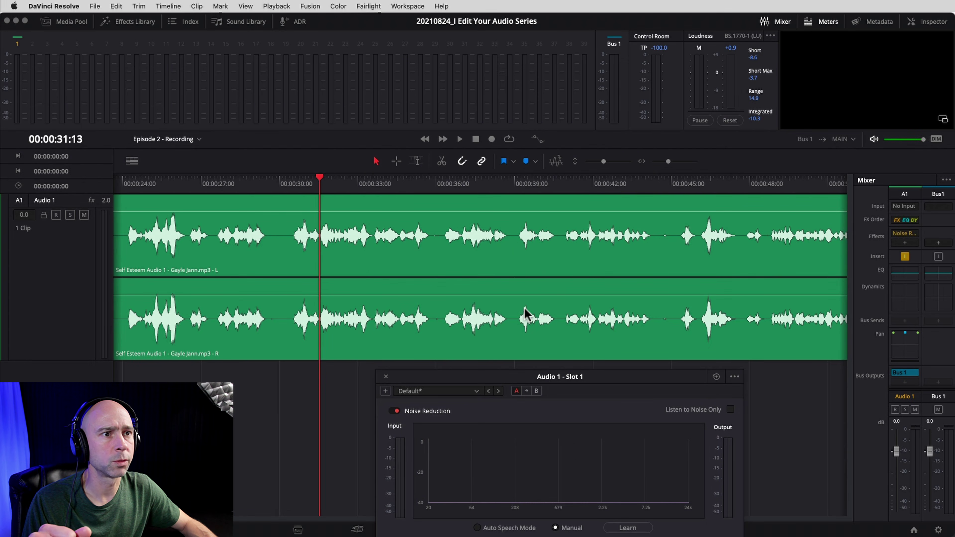
scroll(240, 313, "right", 10)
left_click(240, 313)
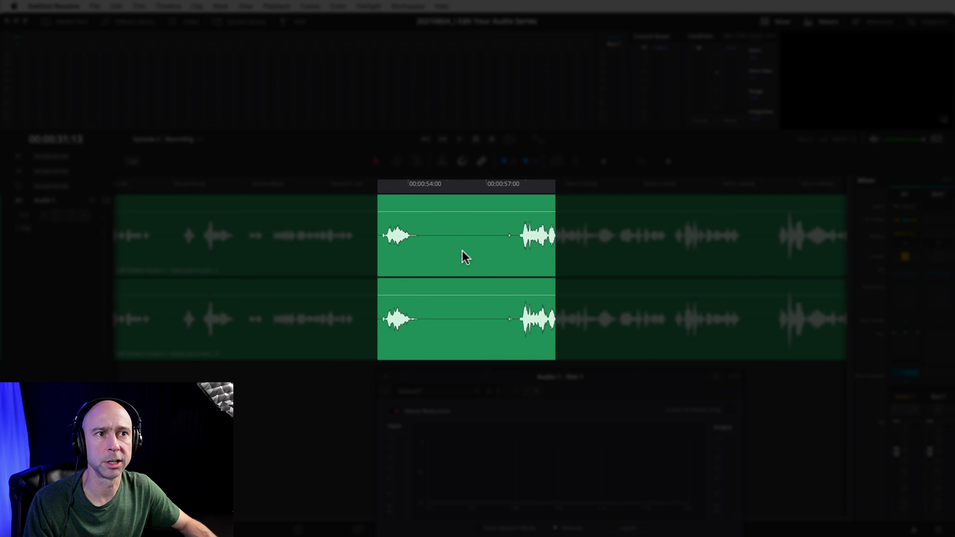
left_click(427, 186)
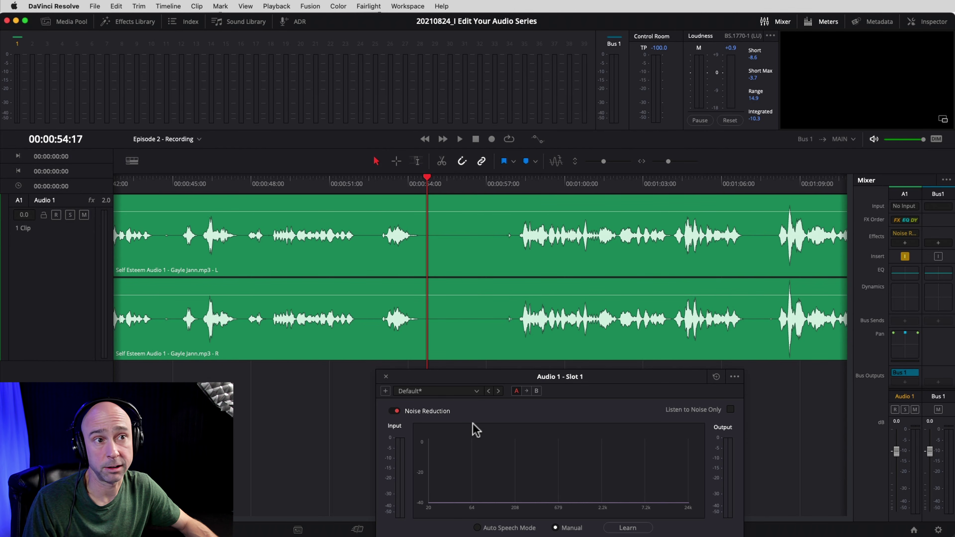
left_click(418, 182)
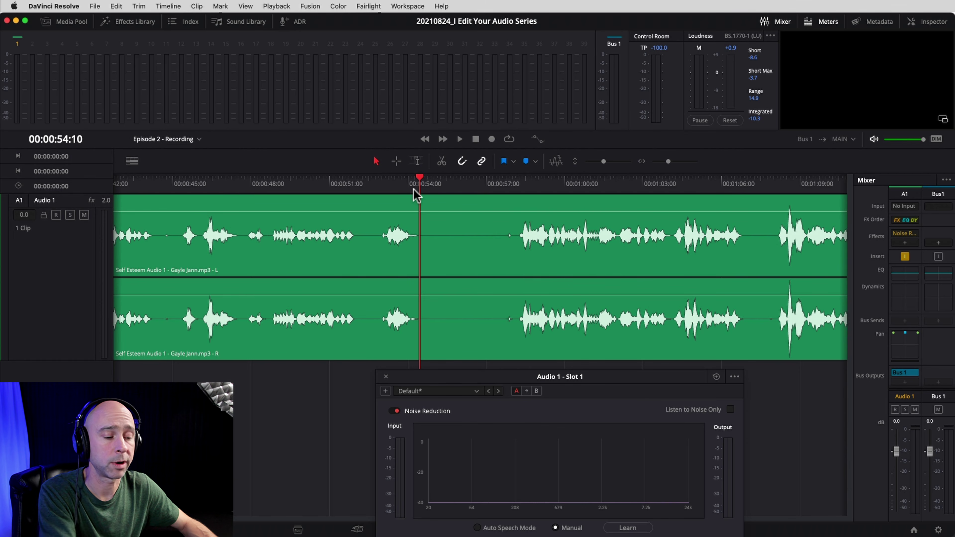
key("space")
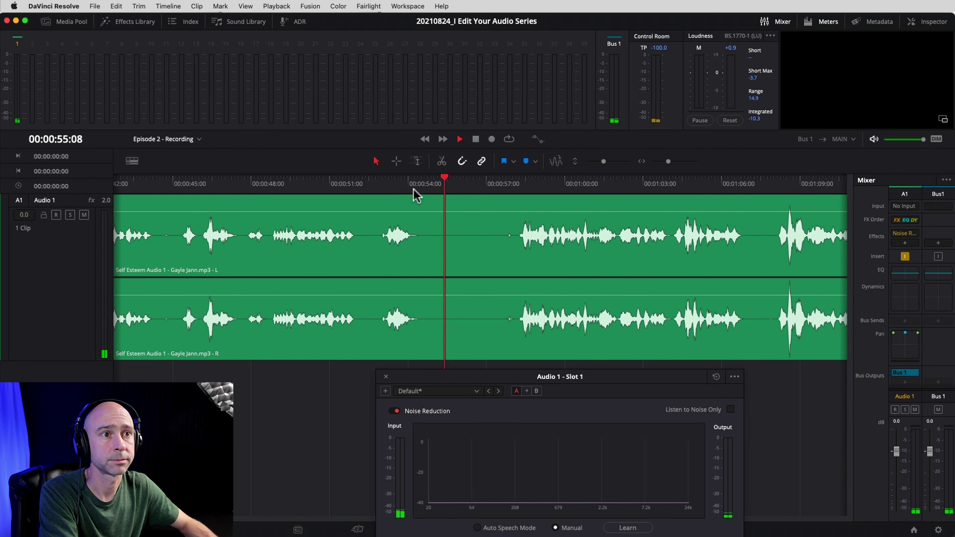
key("space")
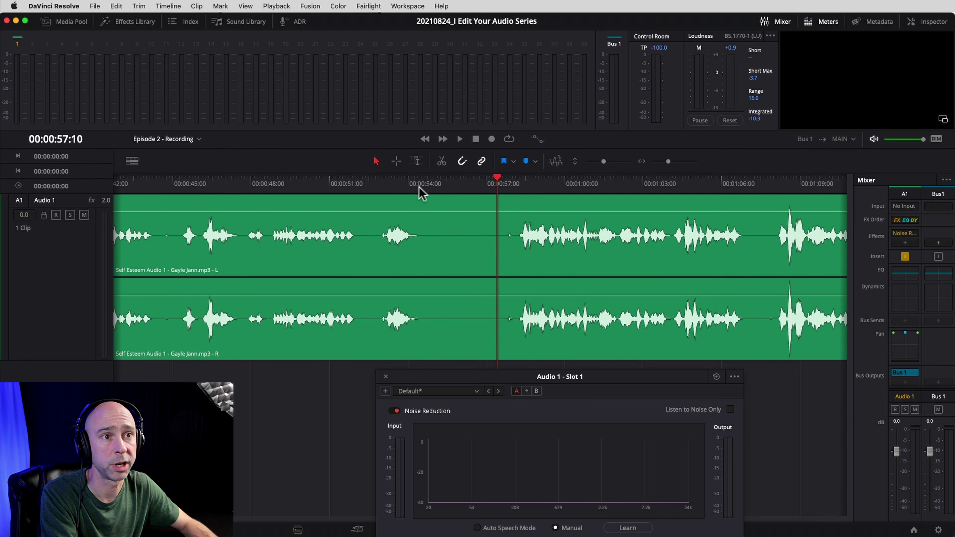
left_click(422, 184)
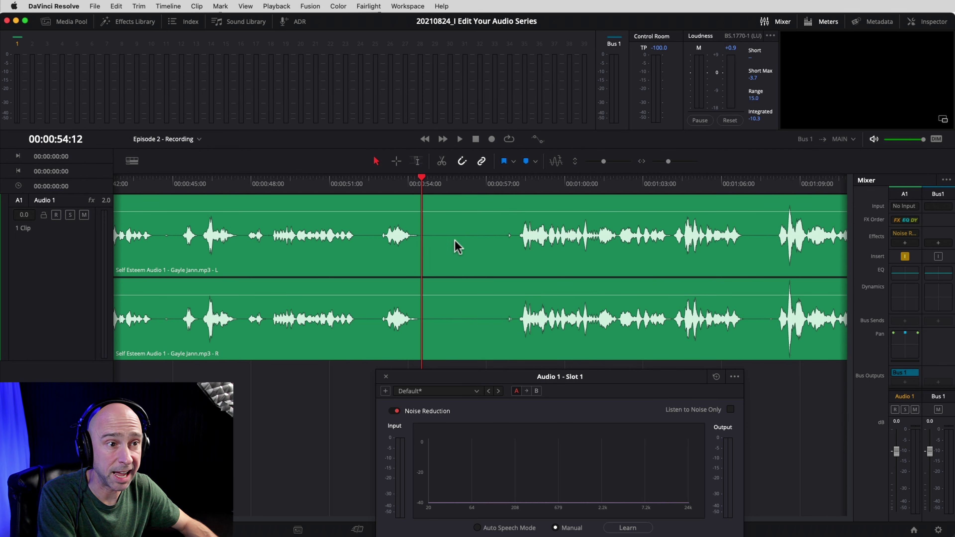
- In Manual mode, let the noise reduction learn the noise profile while playing the silent gap from 00:00:54:12
left_click_drag(634, 375, 818, 164)
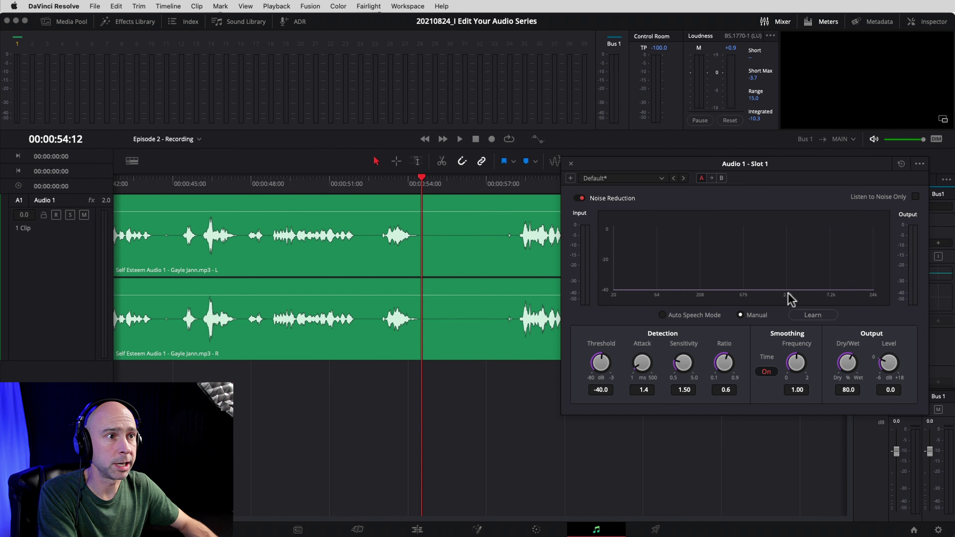
left_click(739, 316)
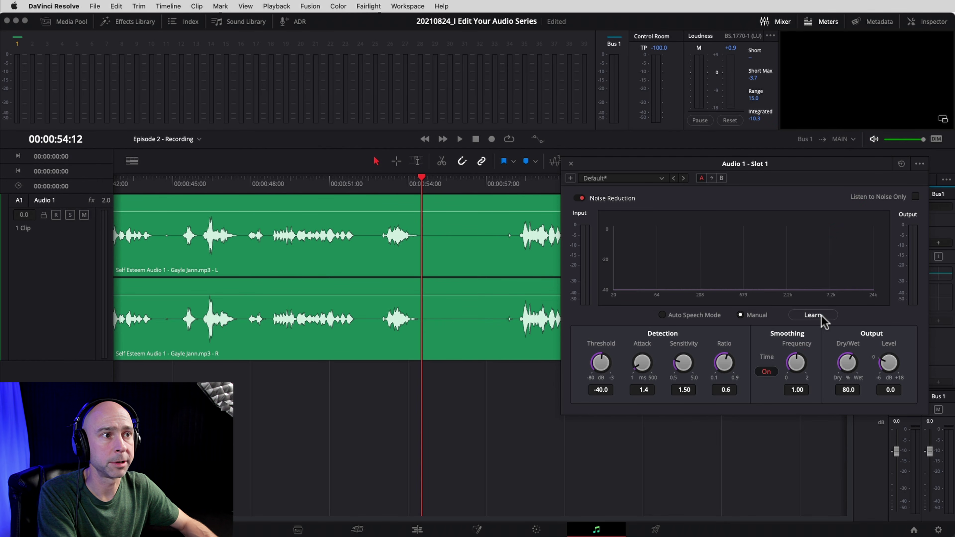
left_click(812, 315)
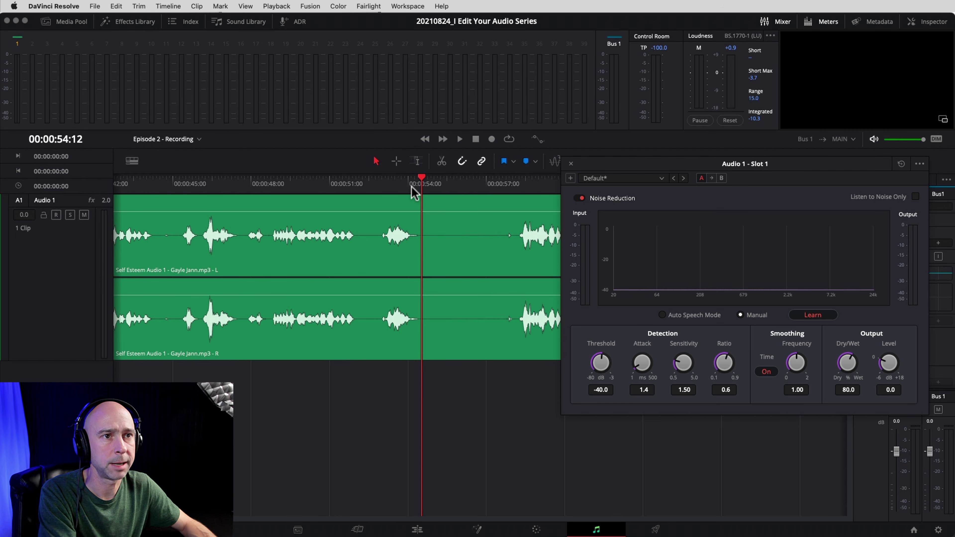
key("space")
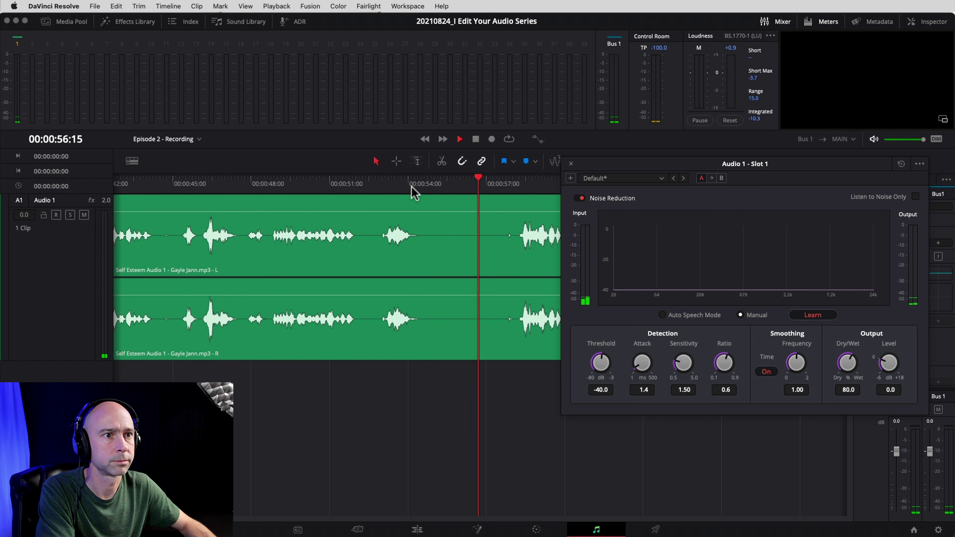
key("space")
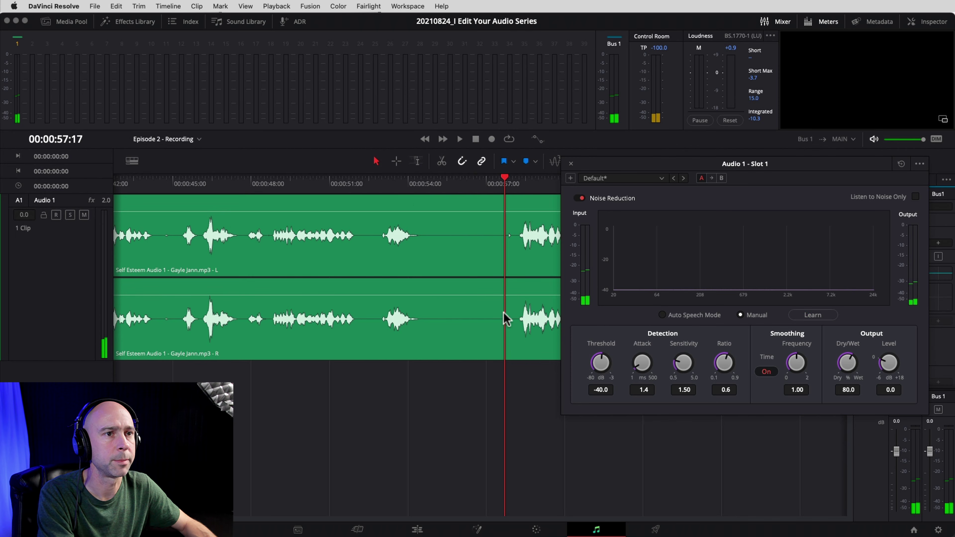
- Play the silent gap again from 00:00:54:07 to check the noise reduction and return the playhead to its start
left_click(416, 182)
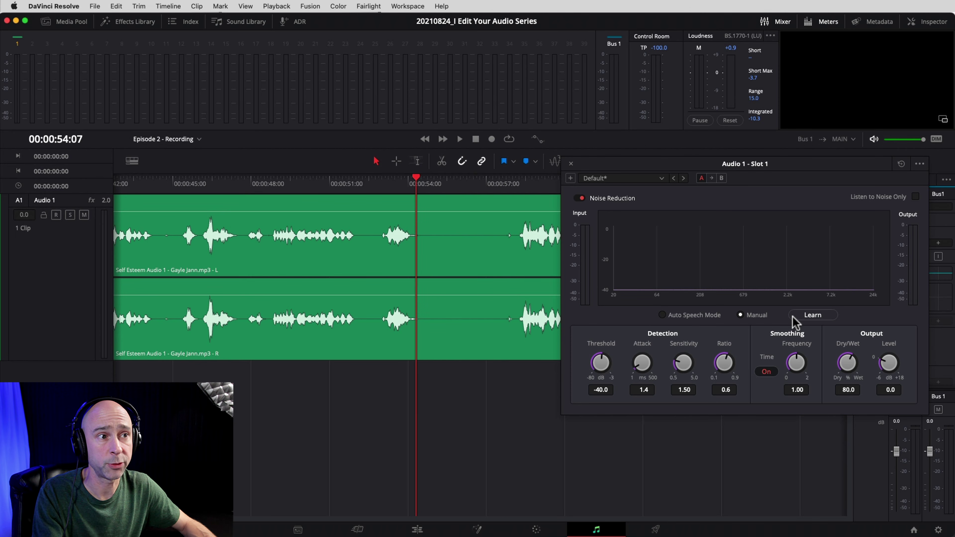
key("space")
key("space")
left_click(415, 187)
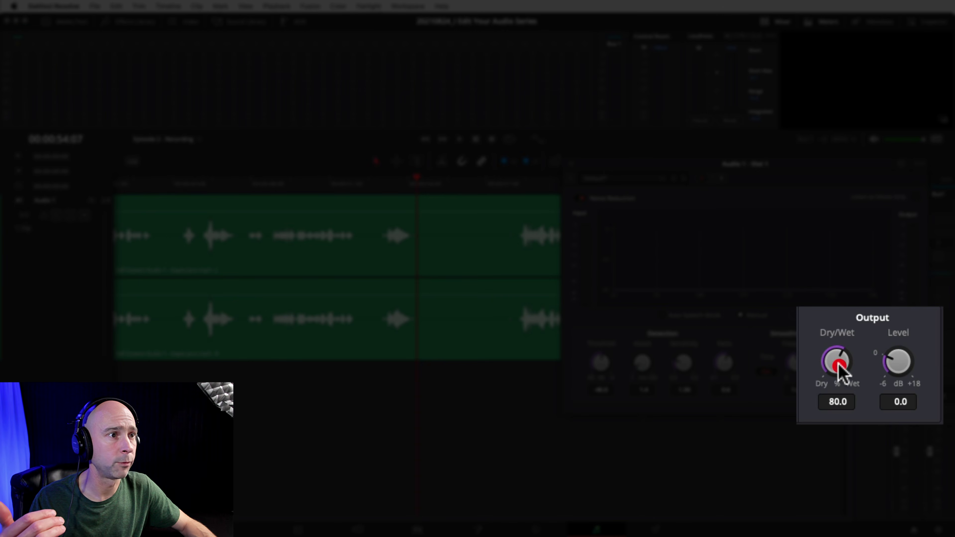
- Set the noise reduction's Dry/Wet output to 91.8 and play the silent gap to check the result
left_click_drag(838, 367, 885, 399)
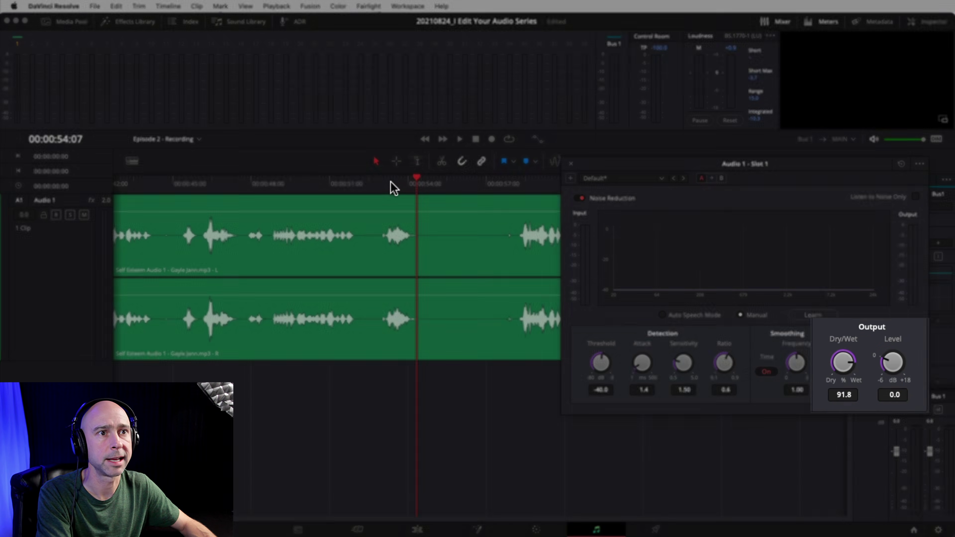
left_click(391, 183)
key("space")
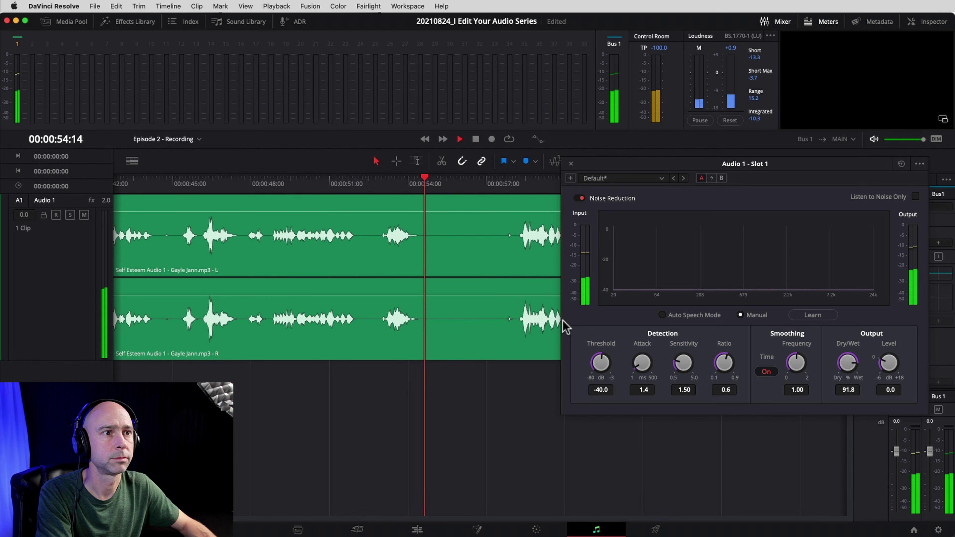
key("space")
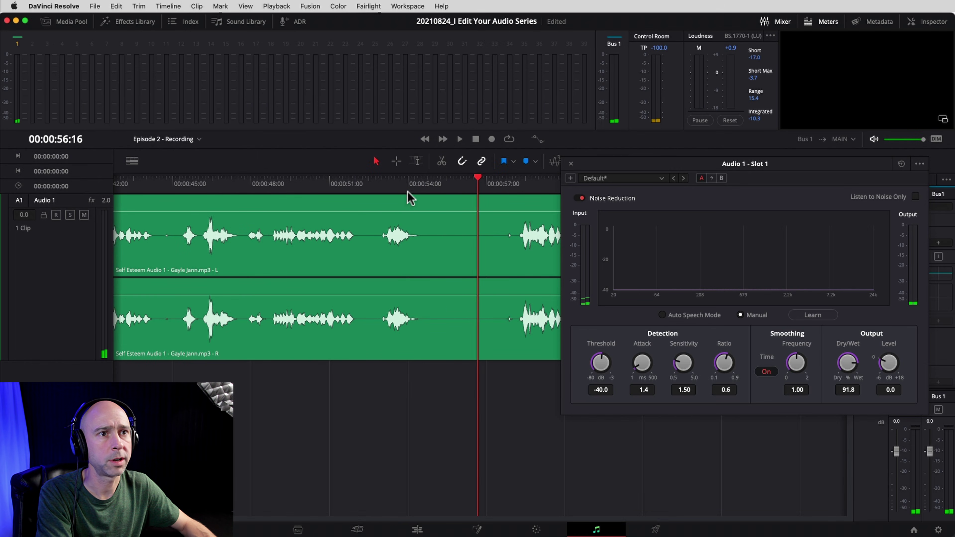
- Play from 00:00:53:23 while switching the noise reduction off and on to compare, and close its settings
left_click(407, 183)
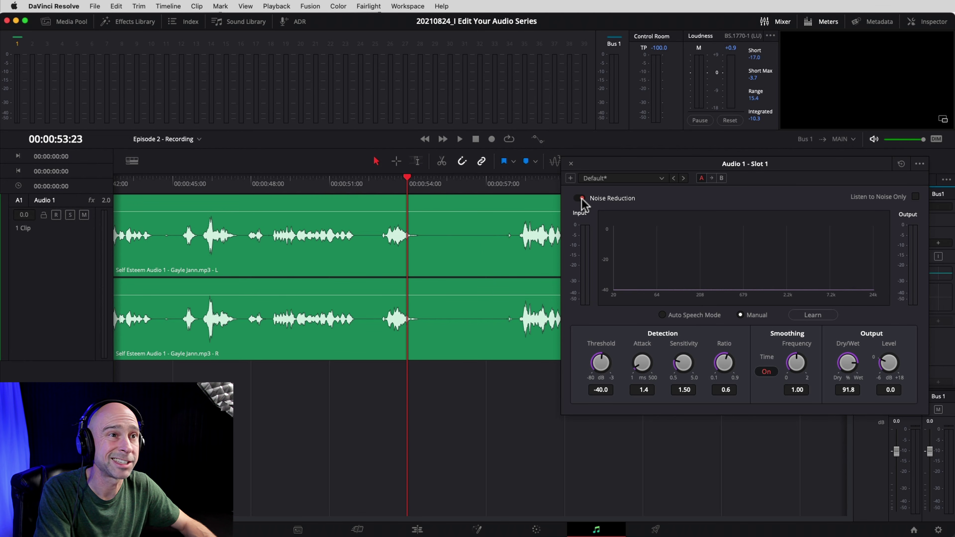
key("space")
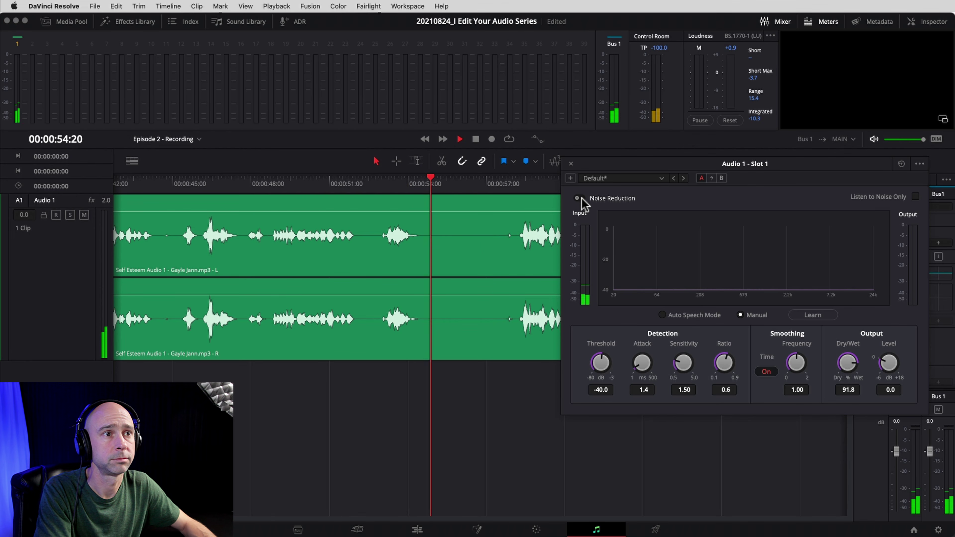
left_click(582, 199)
key("space")
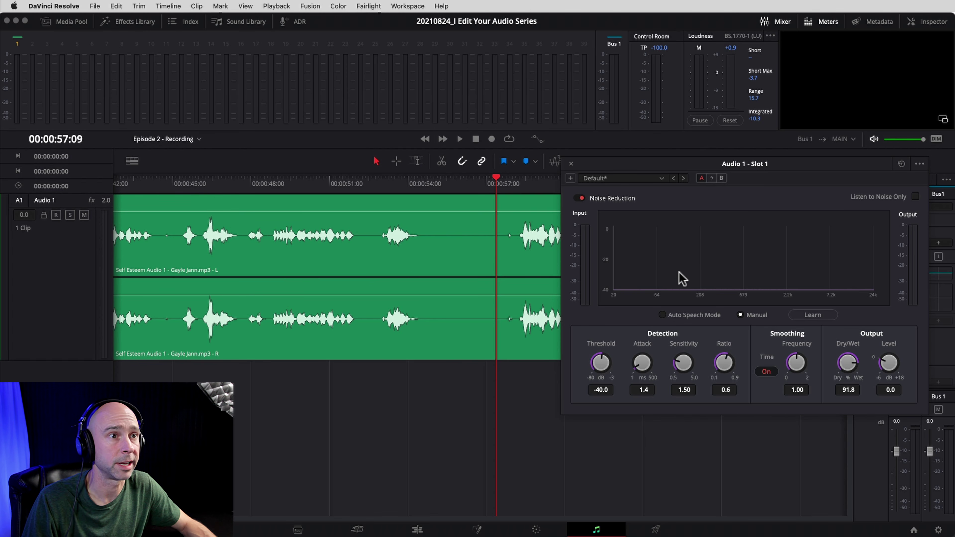
left_click(571, 164)
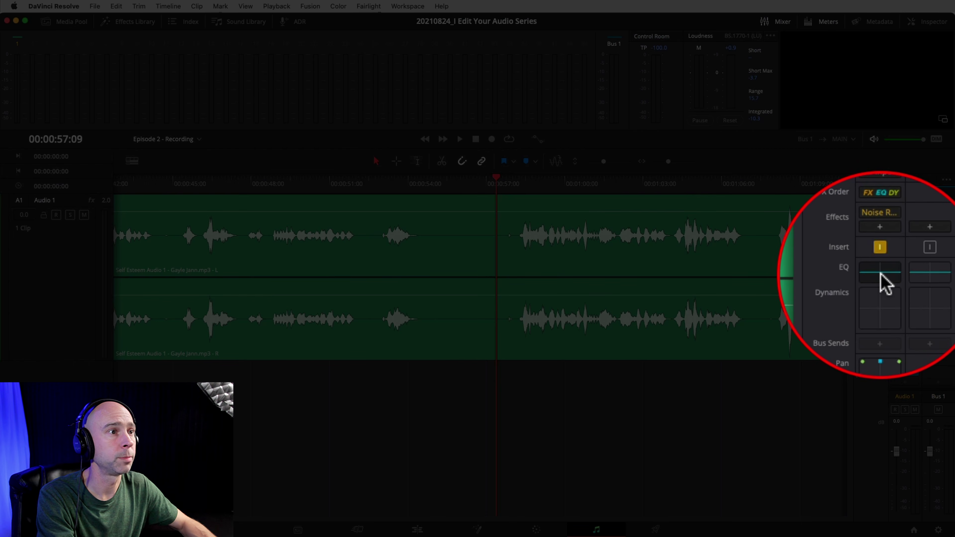
- Open the equalizer for Audio 1 and enable the Band 1 low-cut filter at 116 Hz
left_click(904, 273)
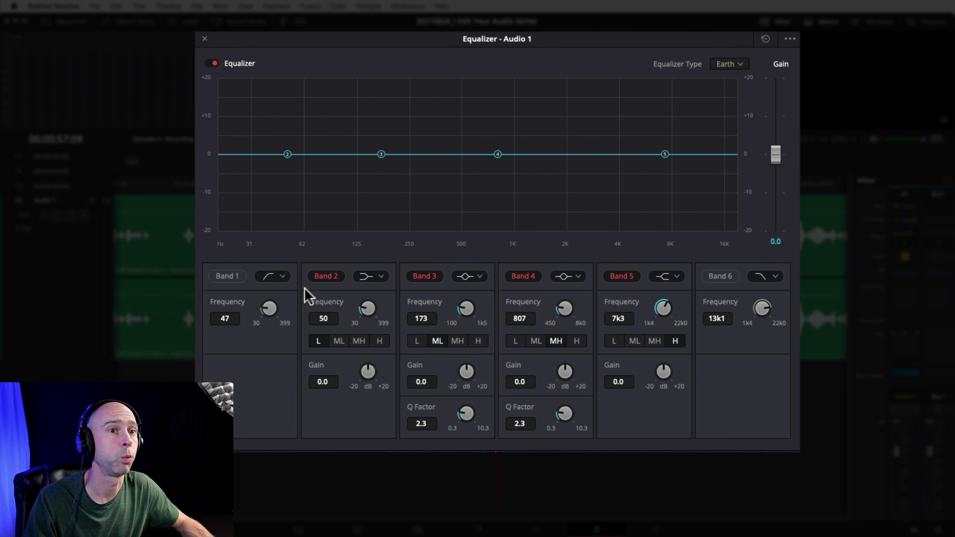
left_click(228, 277)
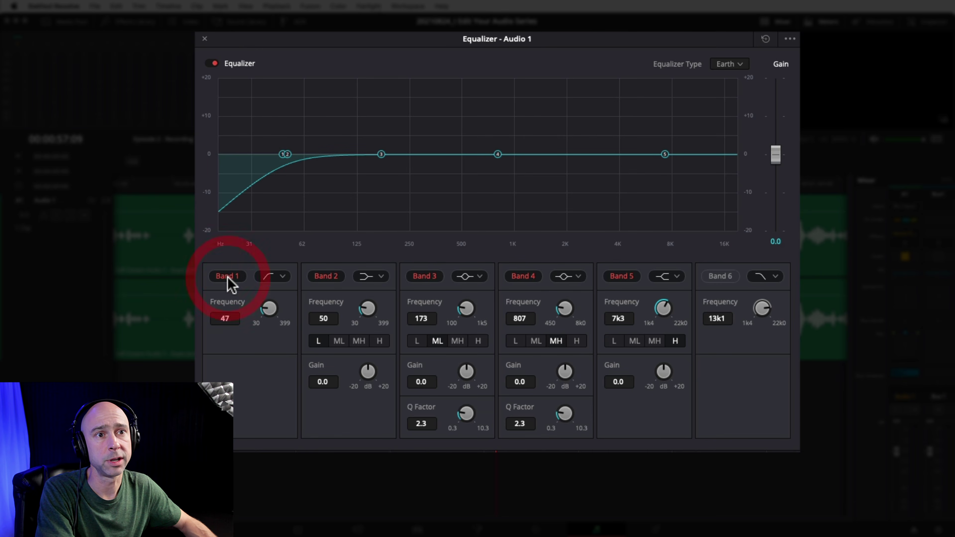
left_click_drag(268, 311, 337, 322)
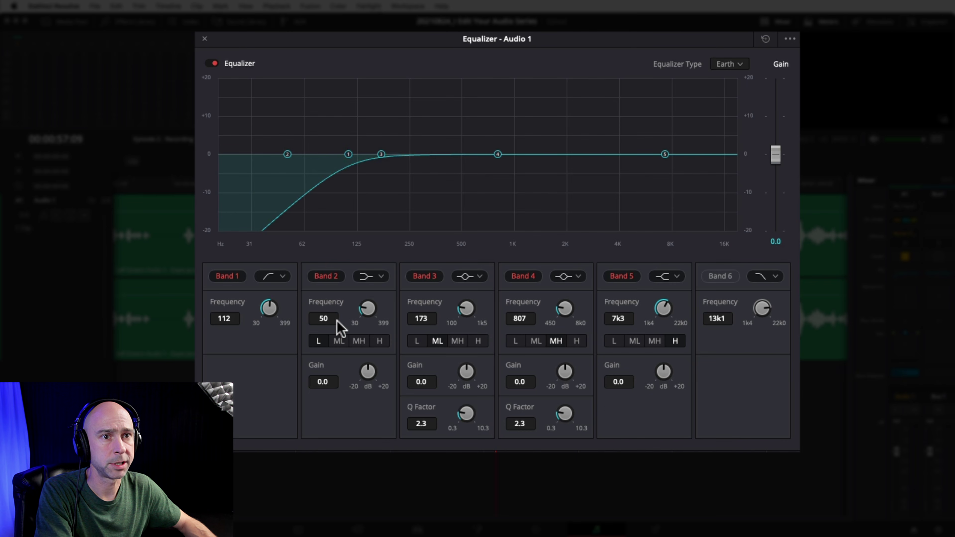
left_click_drag(263, 307, 265, 307)
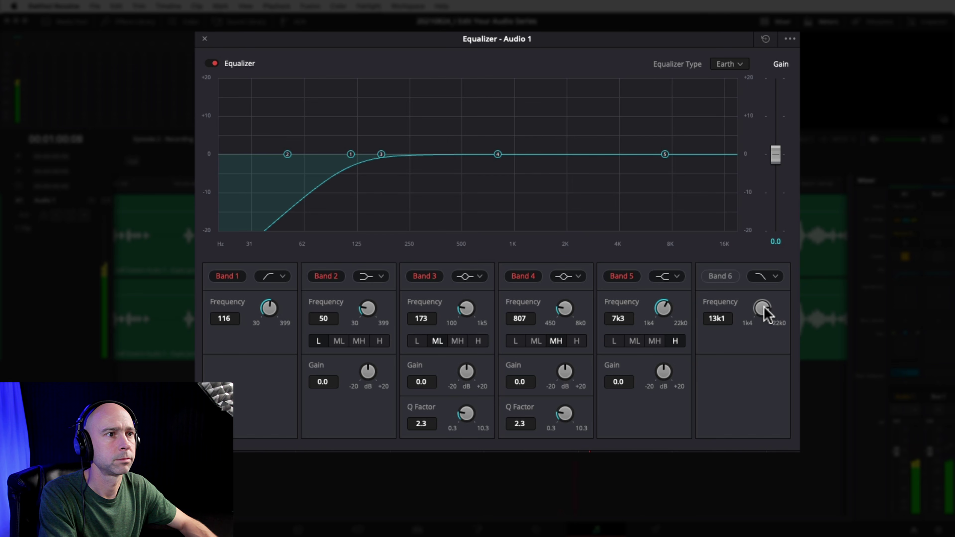
- Enable the Band 6 high-cut filter during playback and bring its frequency down to 11k0
left_click(725, 278)
left_click_drag(763, 316, 720, 277)
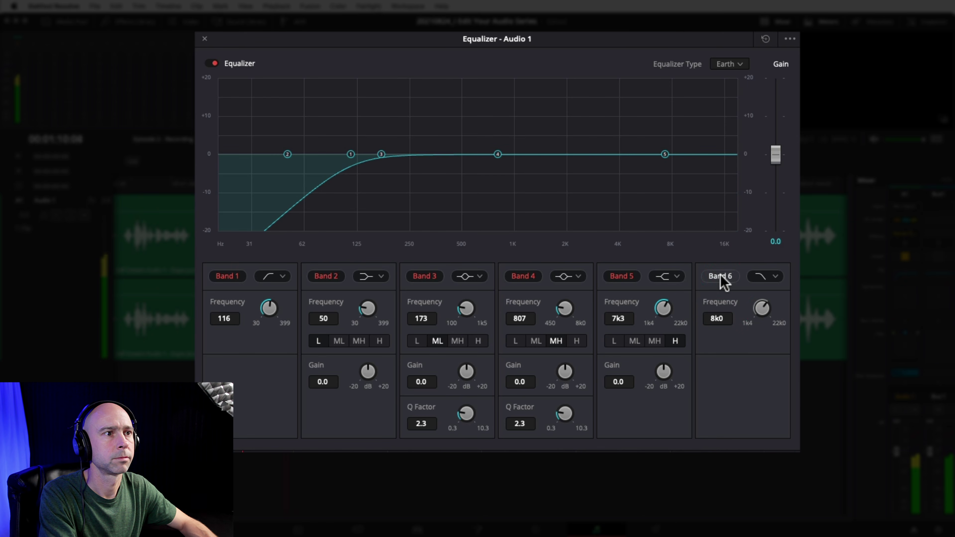
left_click_drag(762, 310, 725, 278)
left_click(726, 277)
left_click(726, 278)
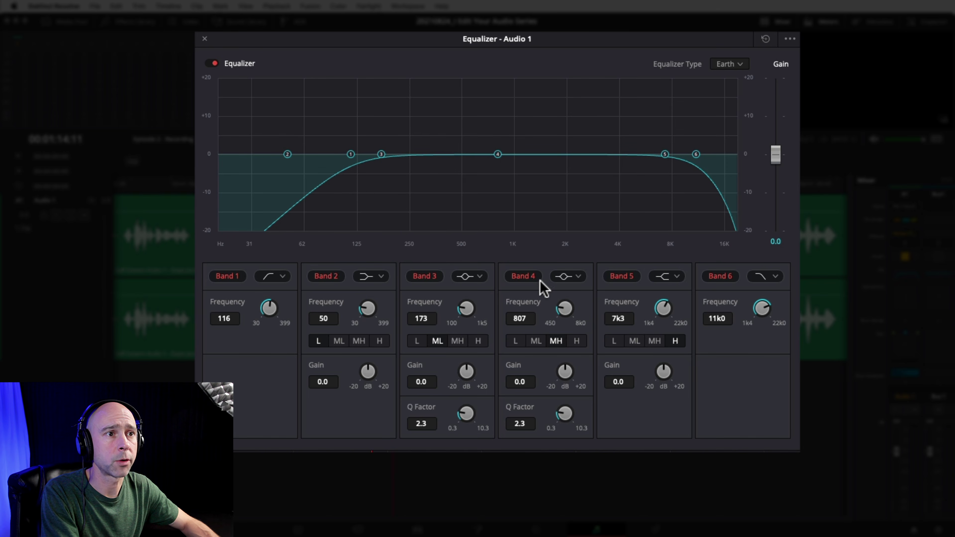
- Give Band 4 a bell shape with Q Factor 10.3, boost it to +20.0 dB and sweep it to 2k3
left_click(577, 279)
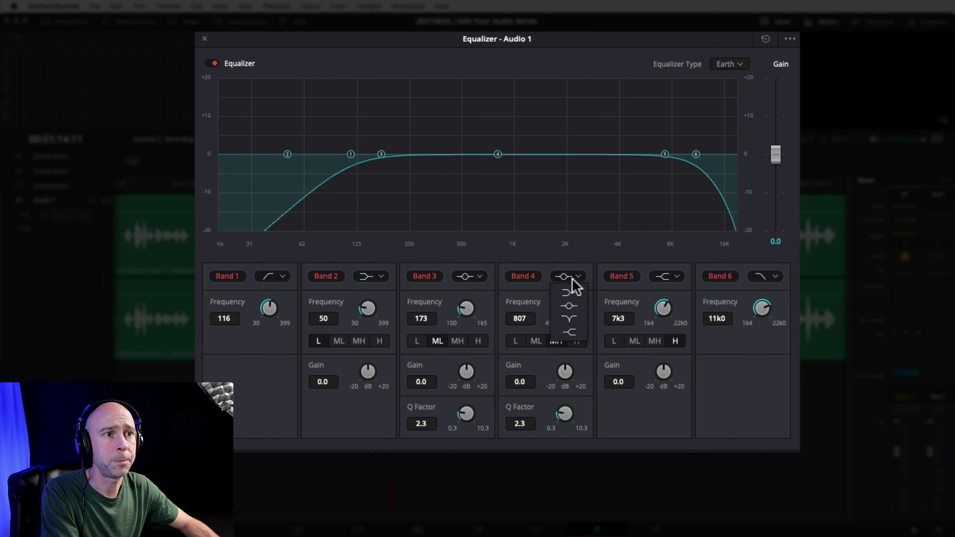
left_click(575, 306)
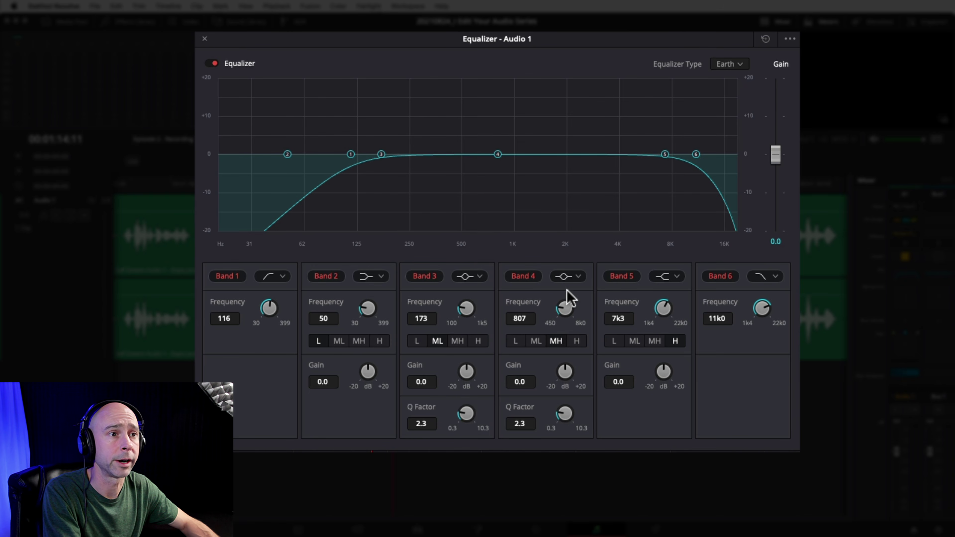
left_click_drag(565, 414, 735, 415)
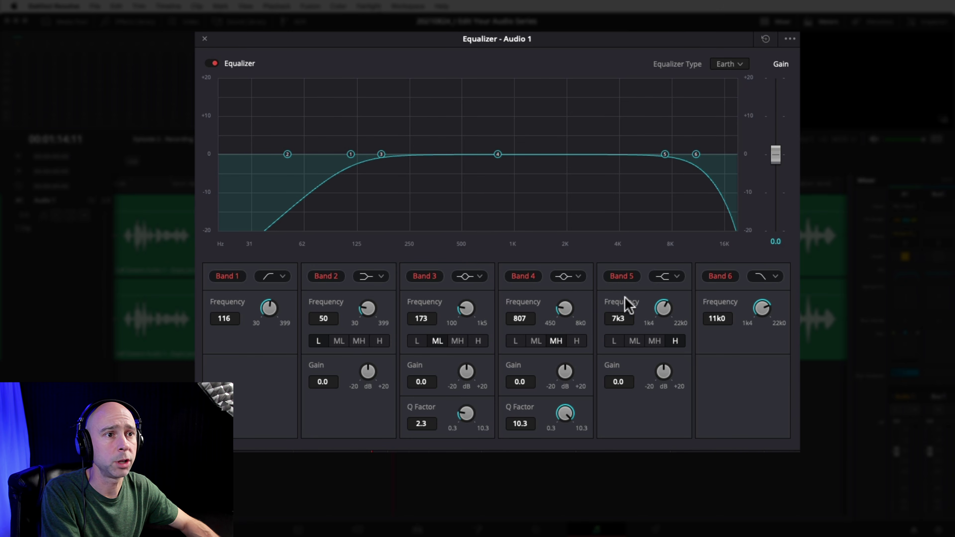
left_click_drag(500, 154, 551, 79)
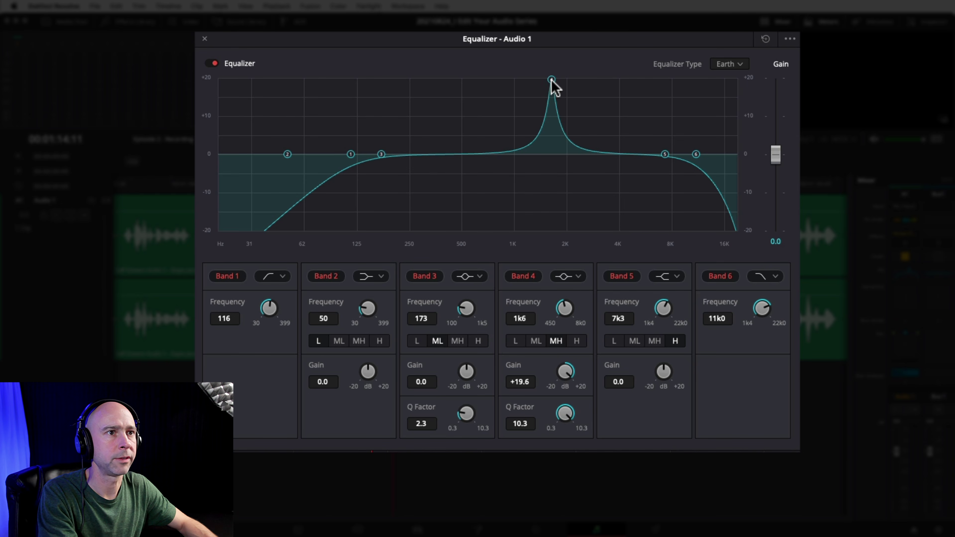
left_click_drag(551, 80, 578, 57)
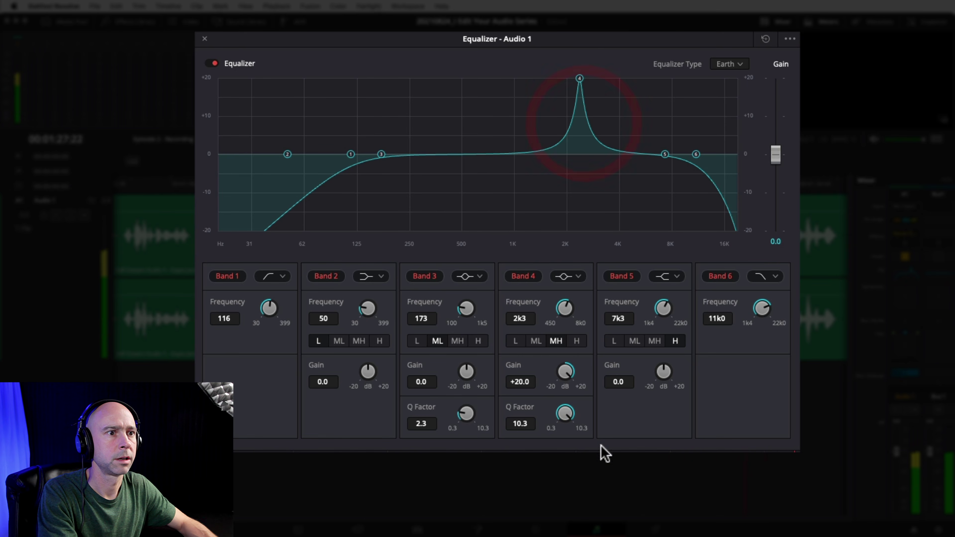
- Turn Band 4 into a cut with gain -9.9 dB and Q Factor 6.4
mouse_move(565, 415)
left_mouse_down()
mouse_move(531, 412)
mouse_move(573, 412)
mouse_move(547, 412)
left_mouse_up()
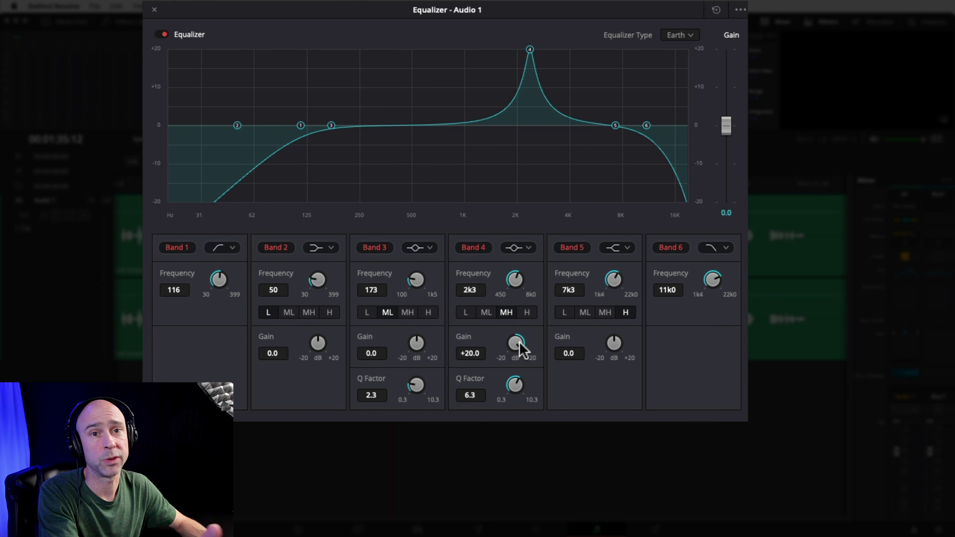
left_click_drag(520, 342, 379, 340)
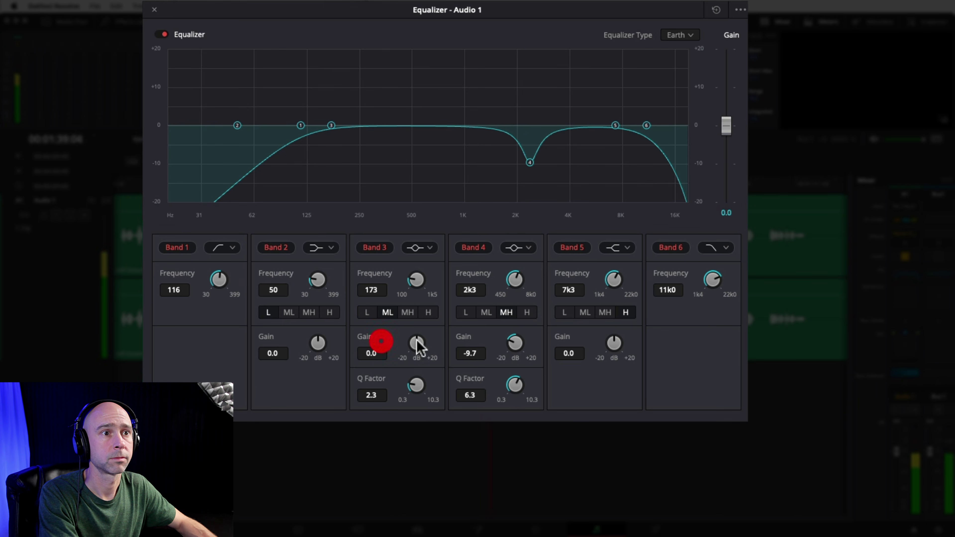
left_click_drag(515, 384, 543, 358)
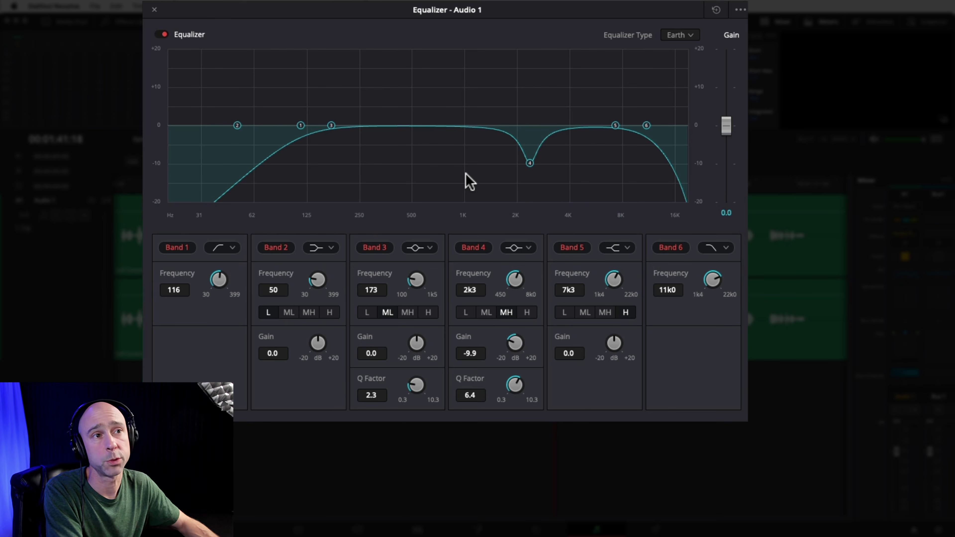
- Boost Band 3 to +20.0 dB with Q Factor 10.2 and sweep it during playback to 941 Hz
left_click_drag(331, 126, 458, 78)
left_click_drag(417, 387, 639, 380)
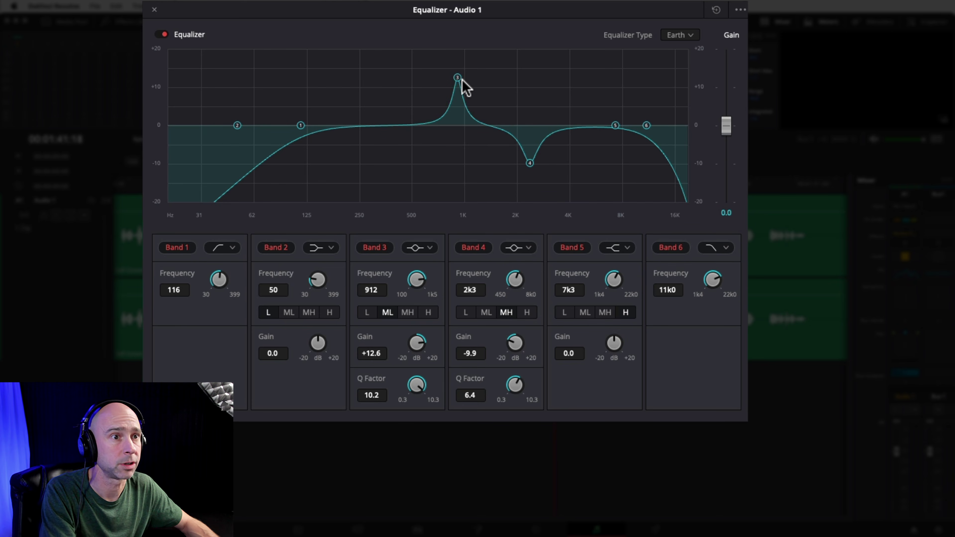
left_click_drag(457, 78, 459, 40)
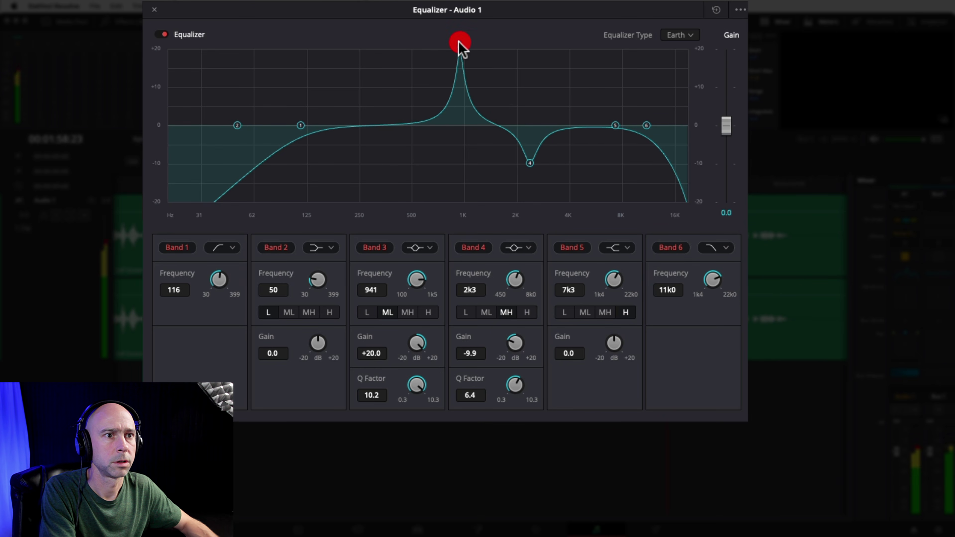
- Tune Band 3 to 972 Hz and make it a cut with gain -9.7 dB and Q Factor 7.2
left_click_drag(414, 384, 370, 356)
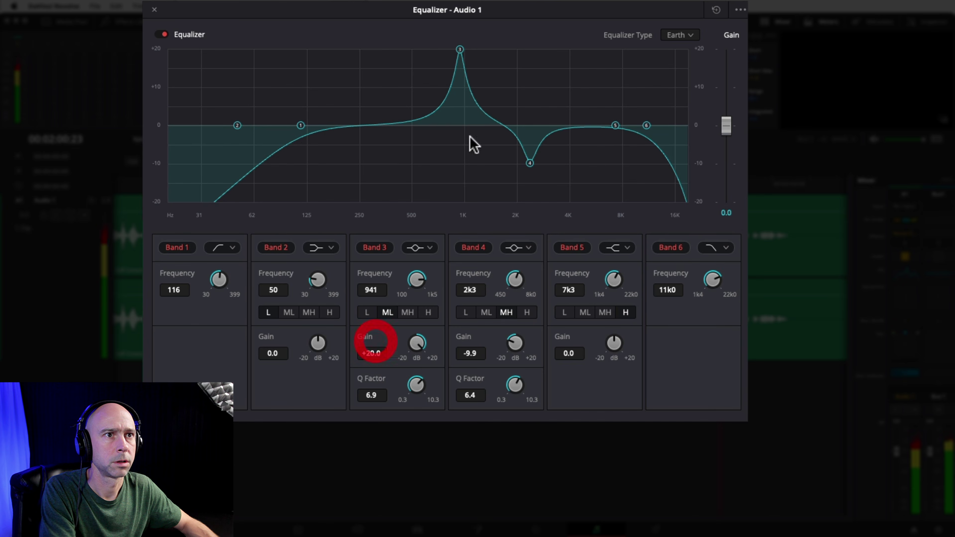
left_click_drag(459, 49, 462, 49)
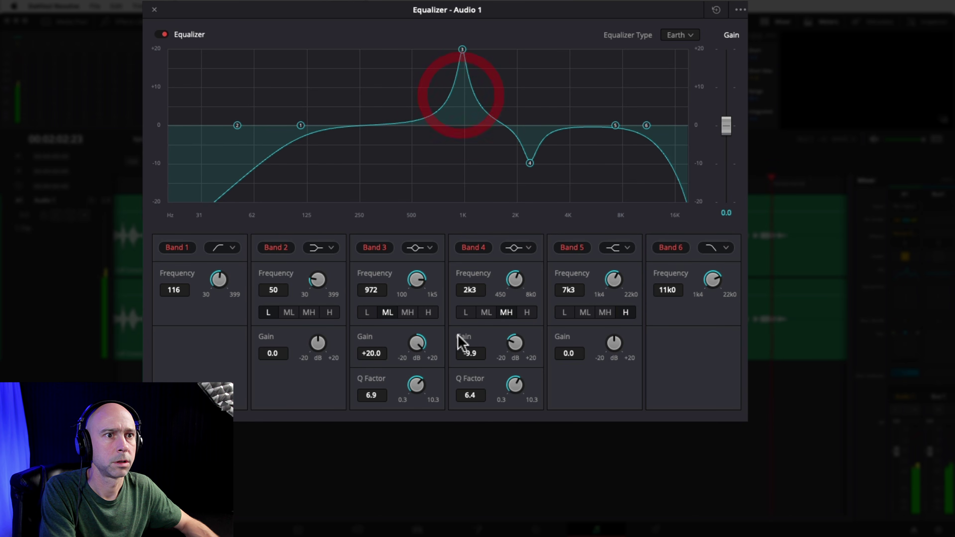
left_click_drag(418, 344, 404, 350)
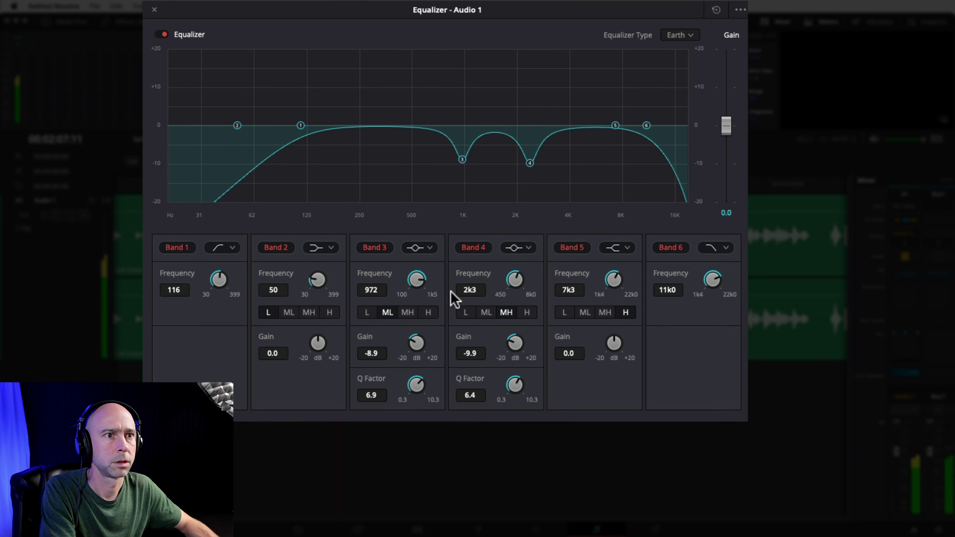
left_click_drag(418, 345, 433, 390)
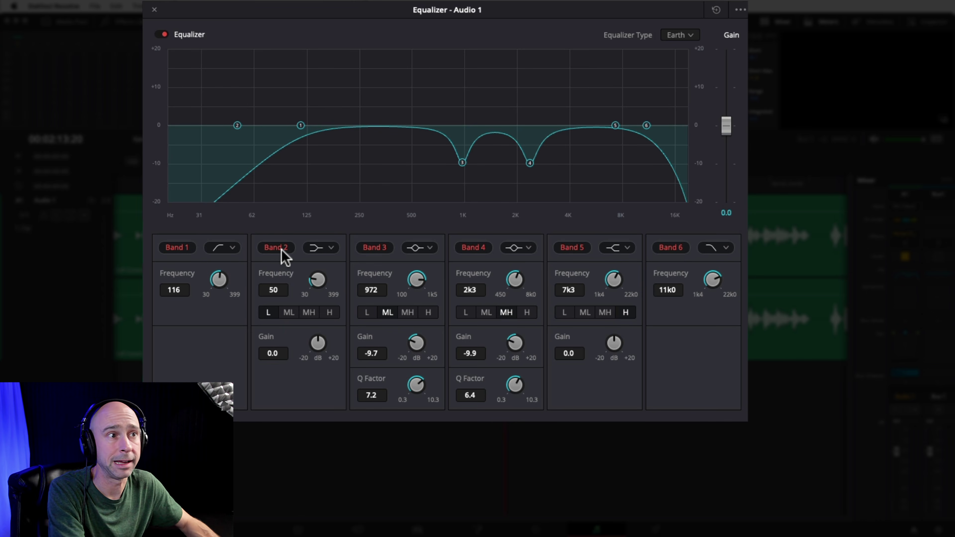
- Change Band 2 to a bell shape with Q Factor 8.8, sweep it to 468 Hz and cut its gain to -10.1 dB
left_click(317, 249)
left_click(332, 283)
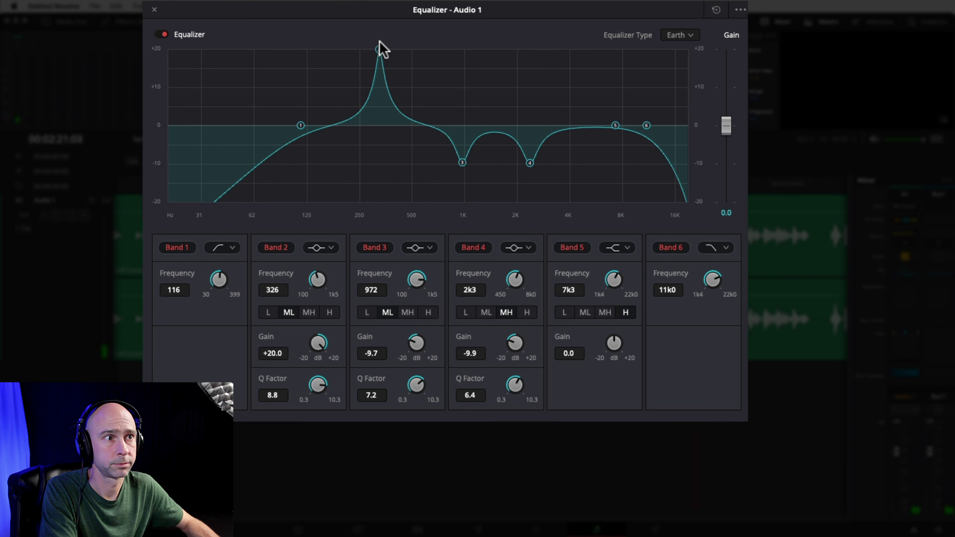
left_click_drag(377, 42, 408, 26)
left_click_drag(321, 340, 196, 358)
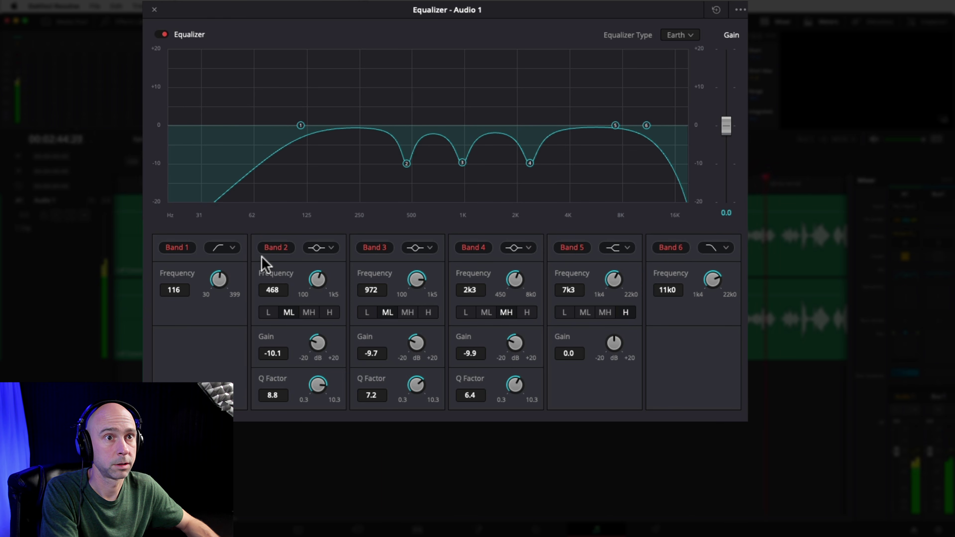
- Switch Band 2 off and on twice during playback to compare the sound with and without its cut
left_click(273, 250)
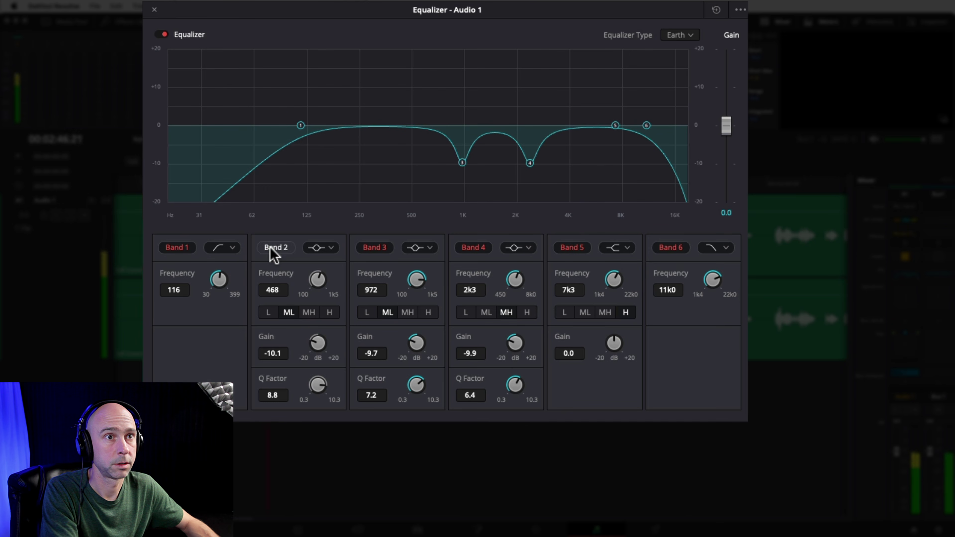
left_click(271, 250)
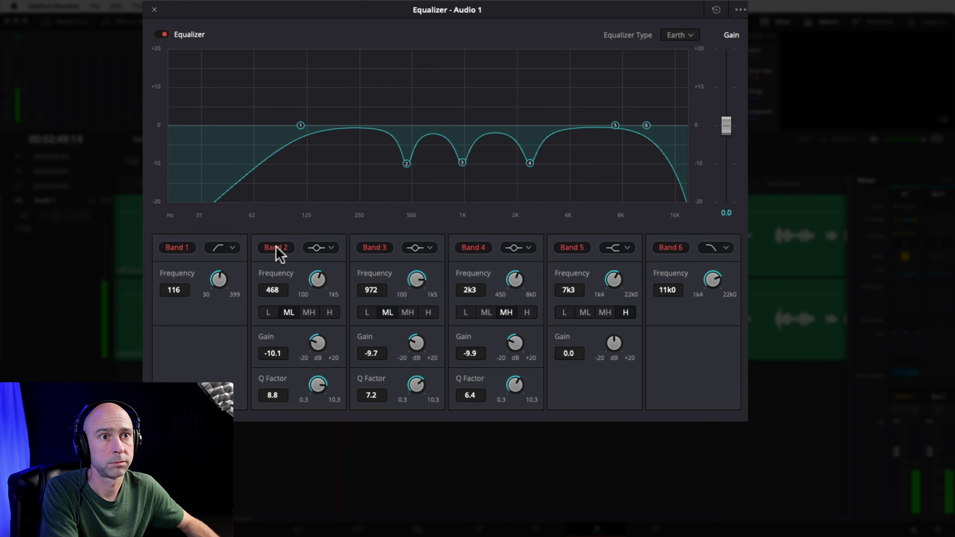
left_click(277, 248)
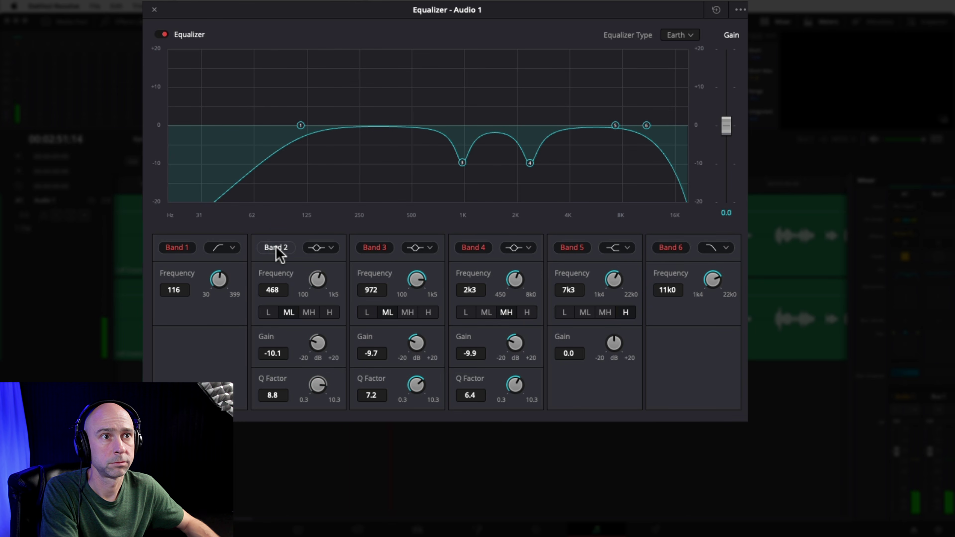
left_click(277, 248)
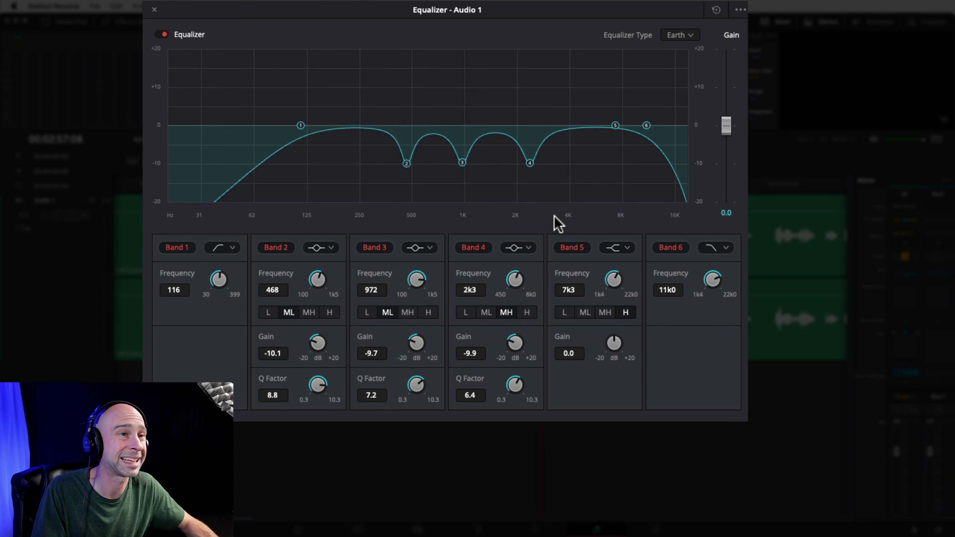
- Change Band 5 to a bell shape with Q Factor 10.3, sweep it to 3k8 and cut its gain to -4.4 dB
left_click(617, 248)
left_click(625, 280)
left_click_drag(620, 401, 738, 353)
left_click_drag(615, 125, 618, 14)
mouse_move(579, 12)
left_mouse_down()
mouse_move(548, 11)
mouse_move(567, 11)
left_mouse_up()
left_click_drag(614, 342, 503, 349)
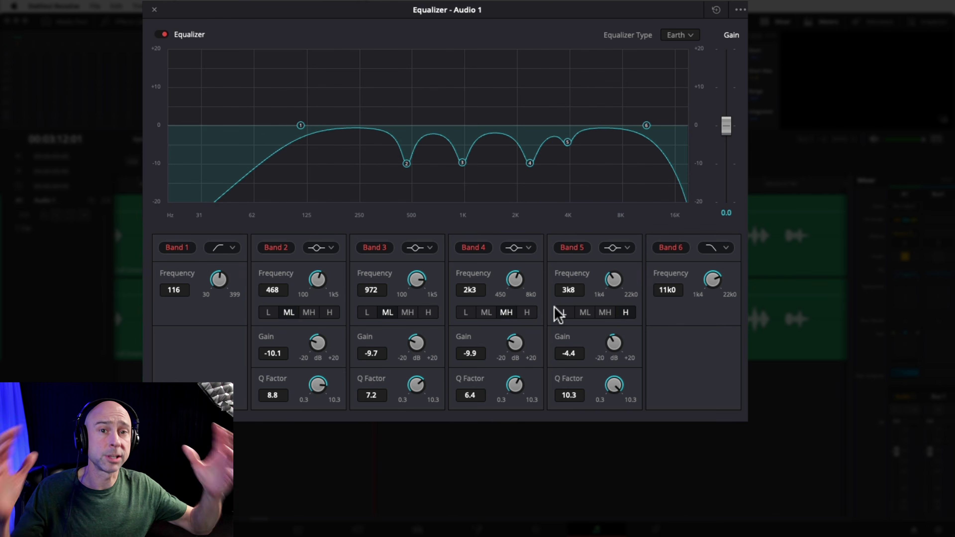
- Switch the whole Equalizer off and on twice during playback to compare the sound, and close the equalizer window
left_click(164, 35)
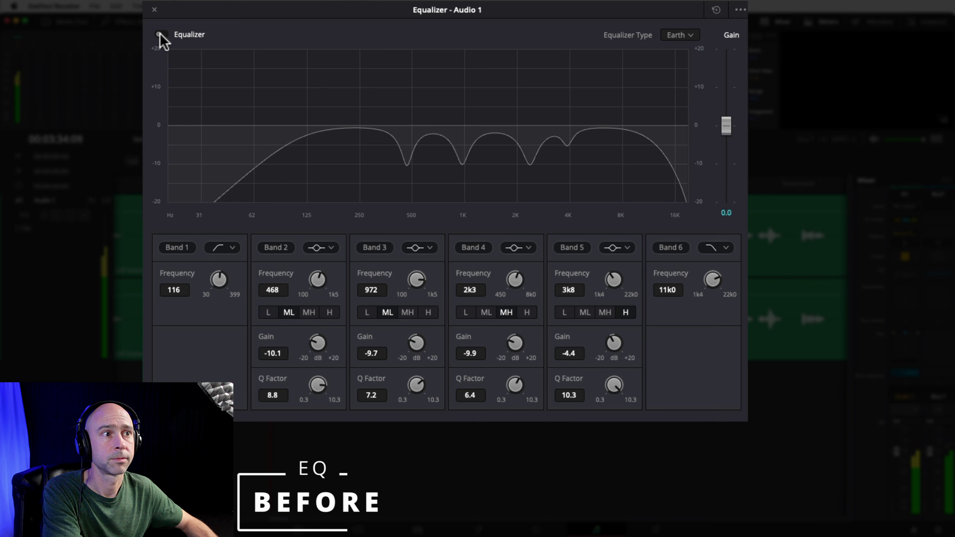
left_click(160, 35)
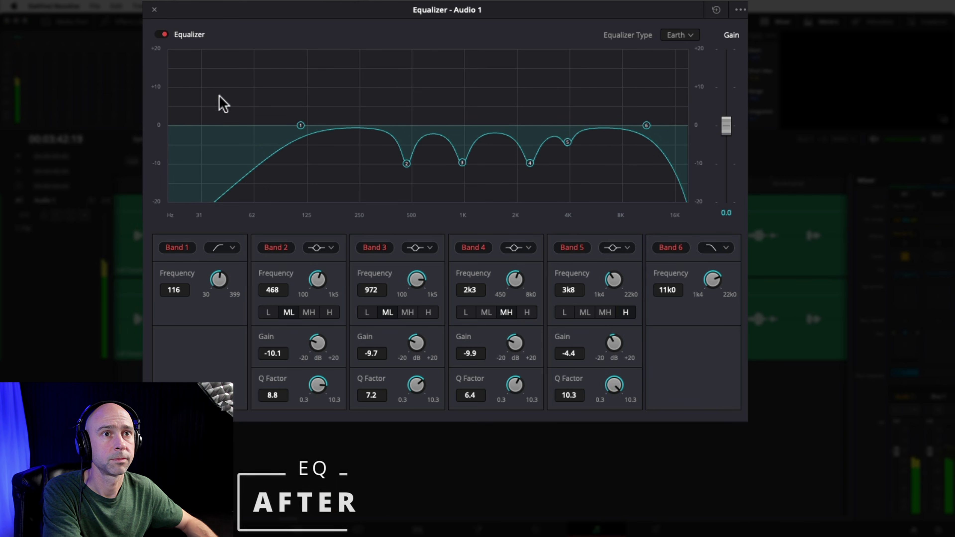
left_click(161, 35)
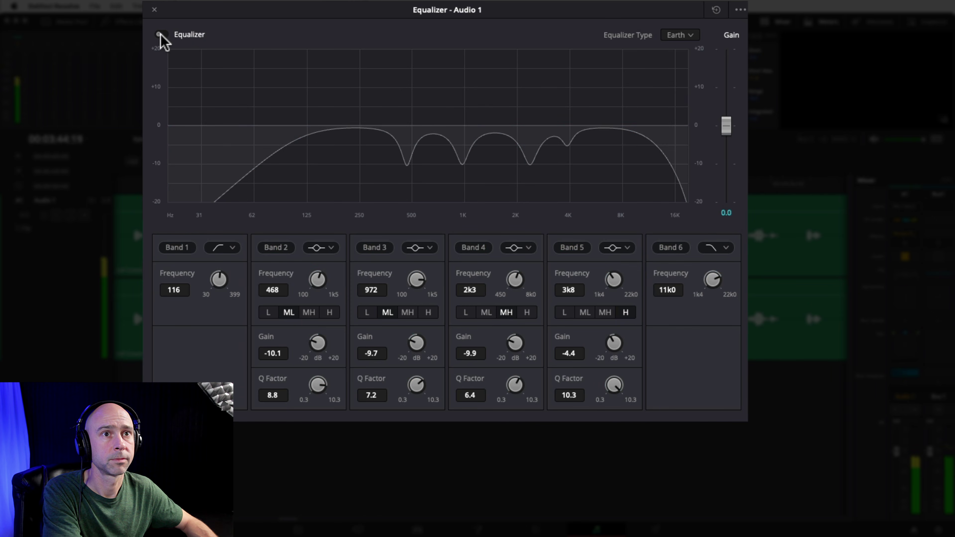
left_click(161, 35)
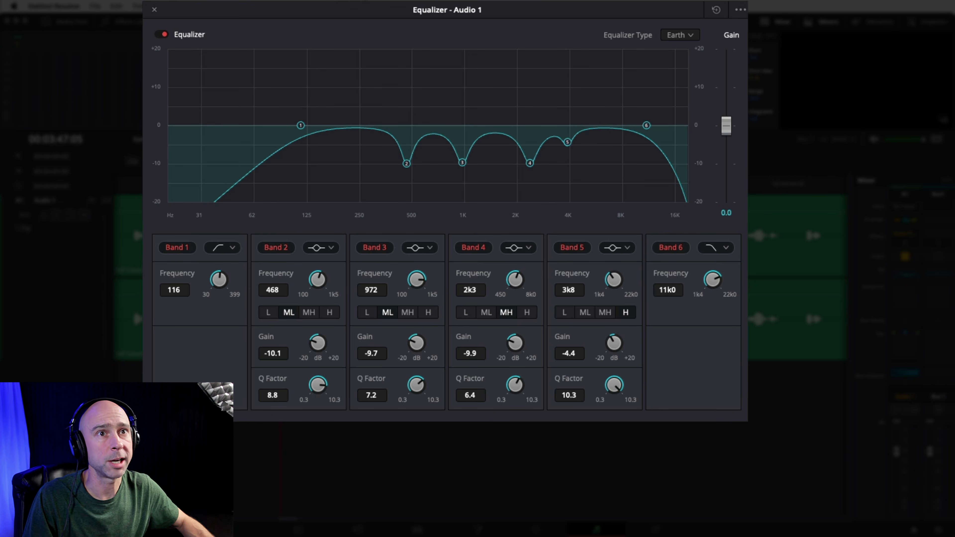
left_click(155, 10)
- Play the recording from 00:04:27:05 while switching Audio 1's Noise Reduction effect off and on to compare the sound
scroll(554, 306, "right", 15)
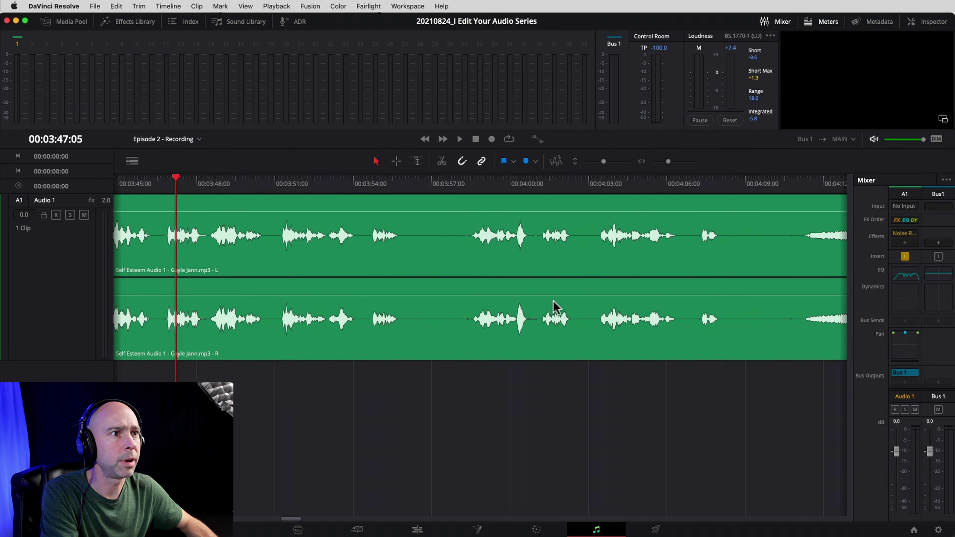
scroll(625, 309, "right", 5)
left_click(519, 306)
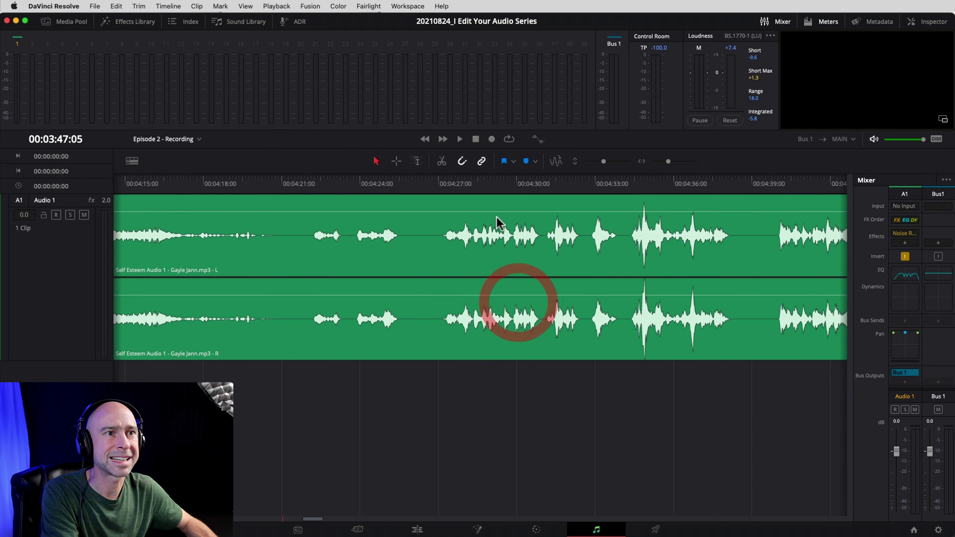
left_click(445, 181)
mouse_move(908, 238)
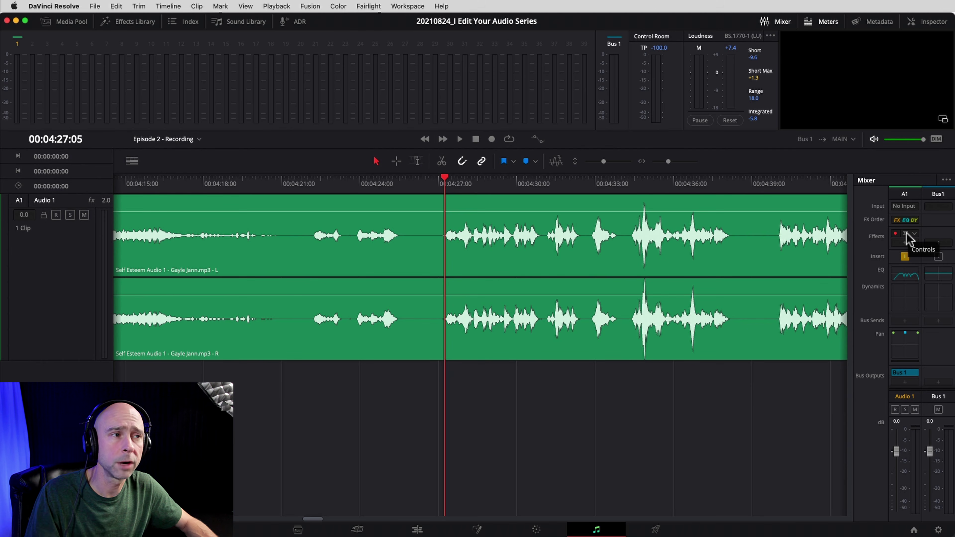
left_click(896, 236)
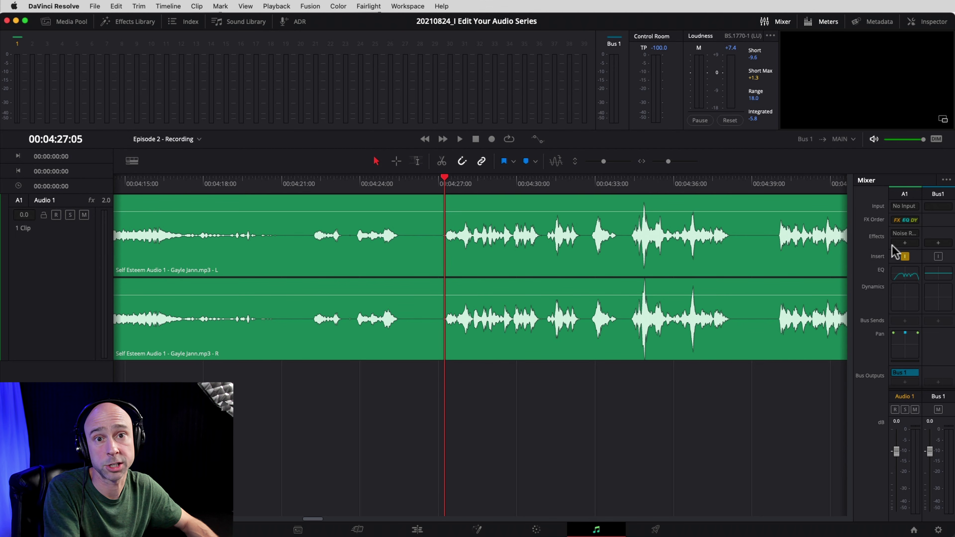
key("space")
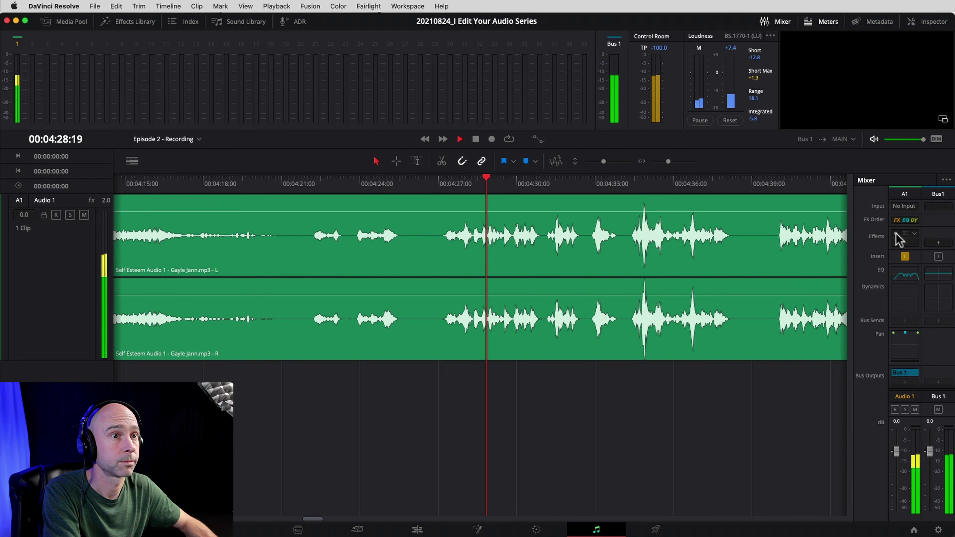
left_click(896, 233)
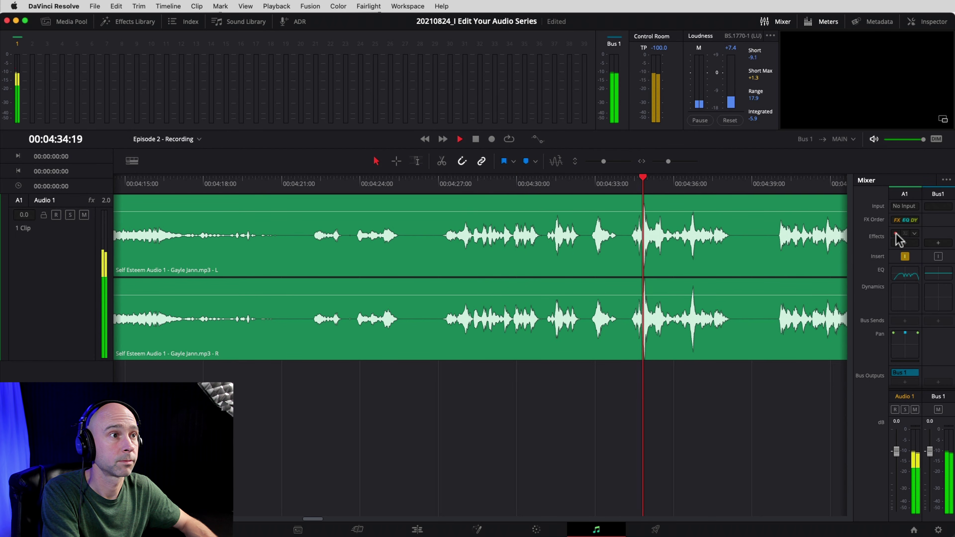
left_click(896, 233)
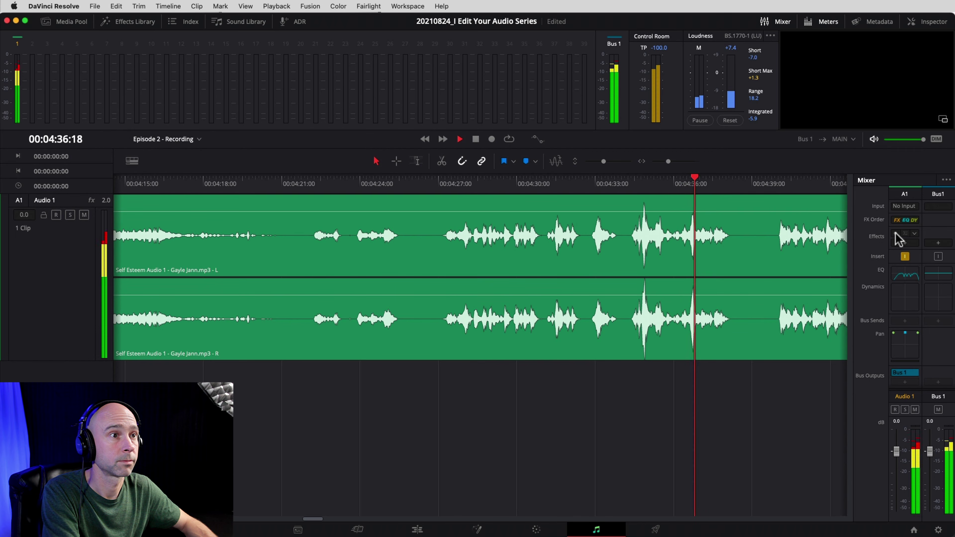
left_click(895, 233)
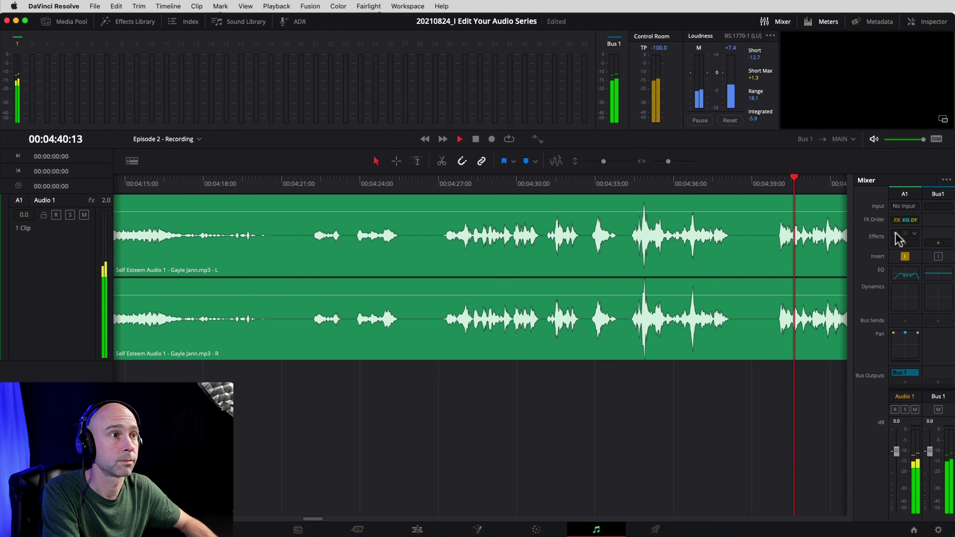
left_click(895, 233)
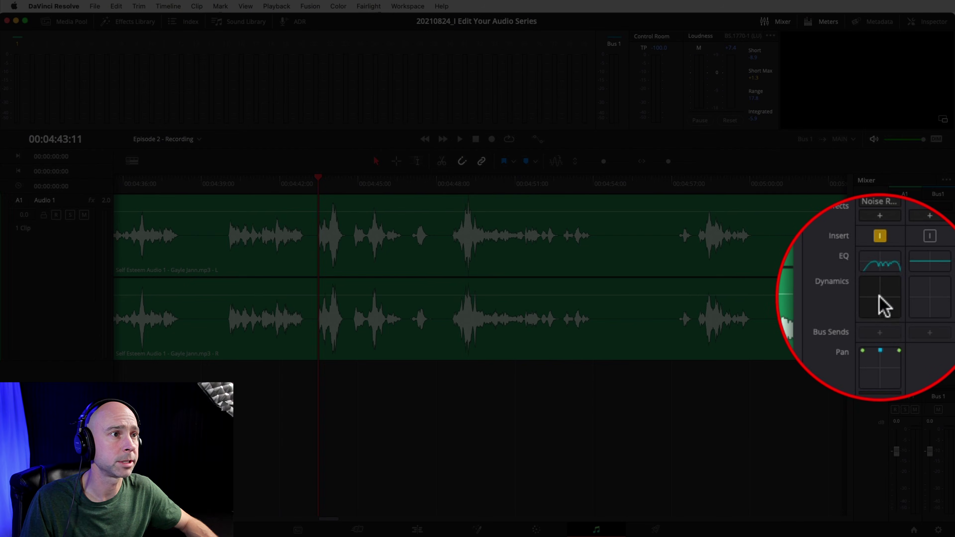
- Enable the Compressor in Audio 1's Dynamics with Threshold -26.9 dB, Ratio 2.7:1 and Make Up gain 5.7 dB
double_click(906, 301)
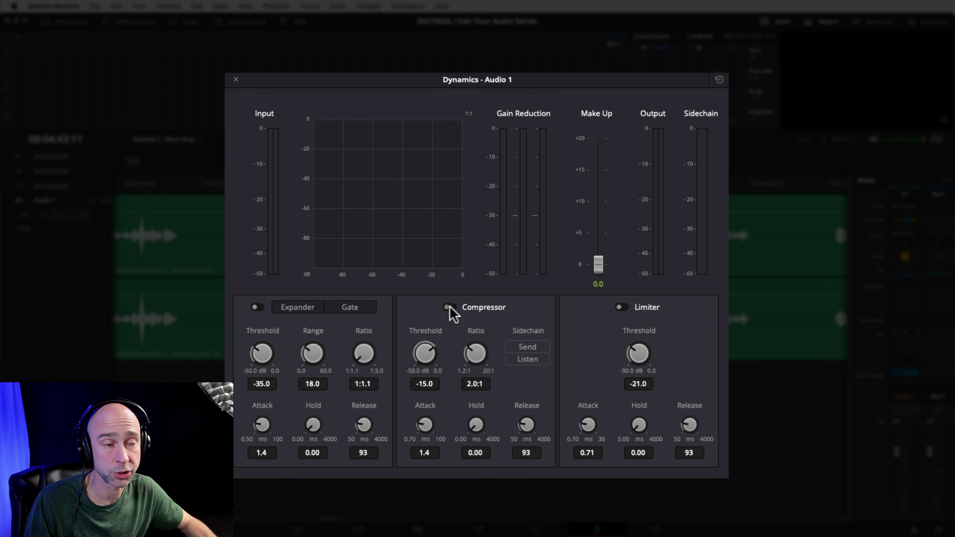
left_click(450, 307)
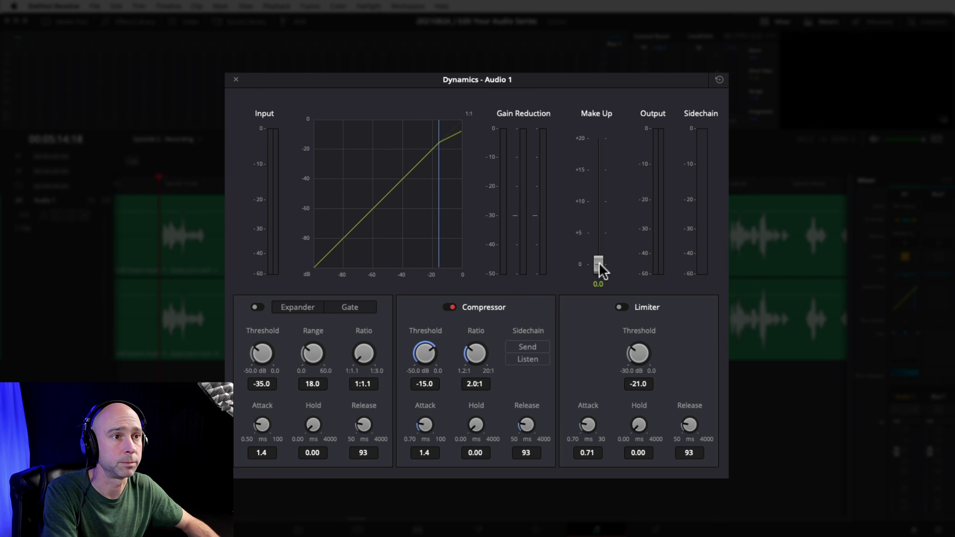
key("space")
left_click_drag(594, 270, 599, 247)
left_click_drag(448, 366, 487, 356)
left_click_drag(602, 243, 599, 232)
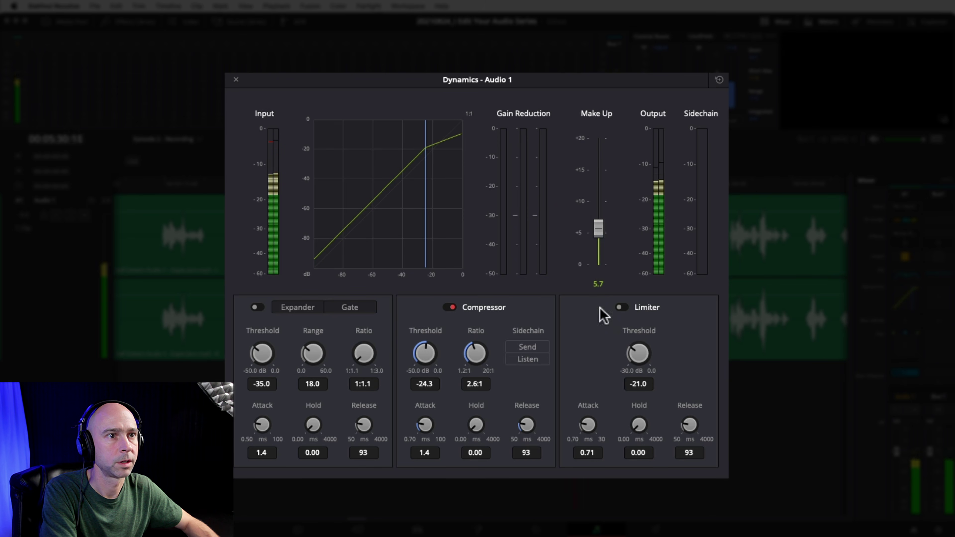
left_click_drag(475, 353, 416, 353)
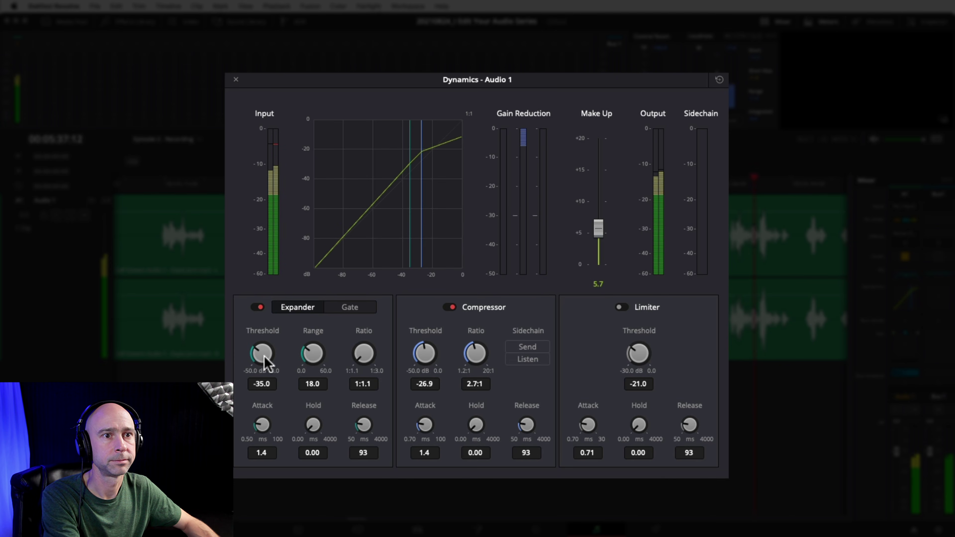
- Enable the Expander with Range 41.4 dB, Ratio 1:2.3 and Threshold -31.2 dB, listening to the result during playback
left_click_drag(309, 358, 311, 369)
left_click_drag(370, 356, 392, 358)
left_click_drag(267, 358, 383, 365)
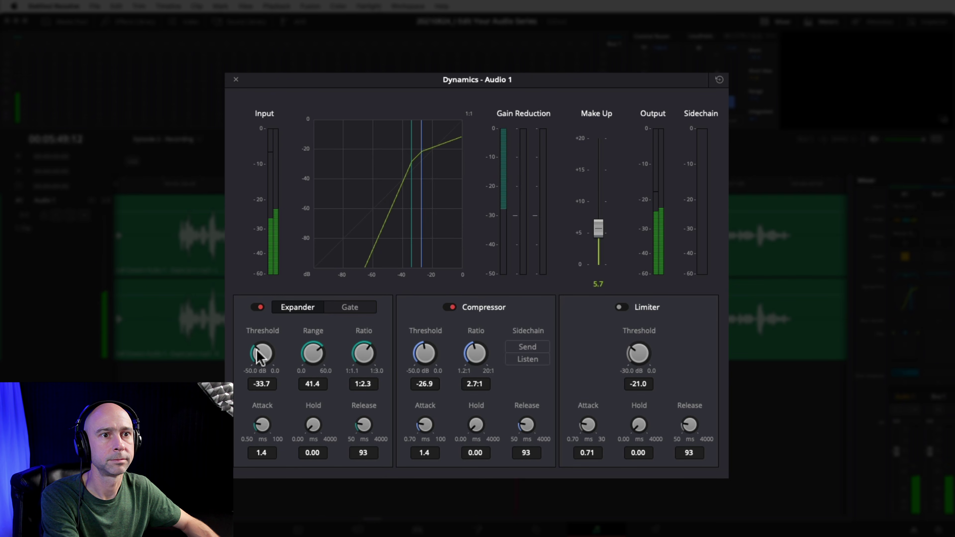
left_click_drag(262, 357, 277, 362)
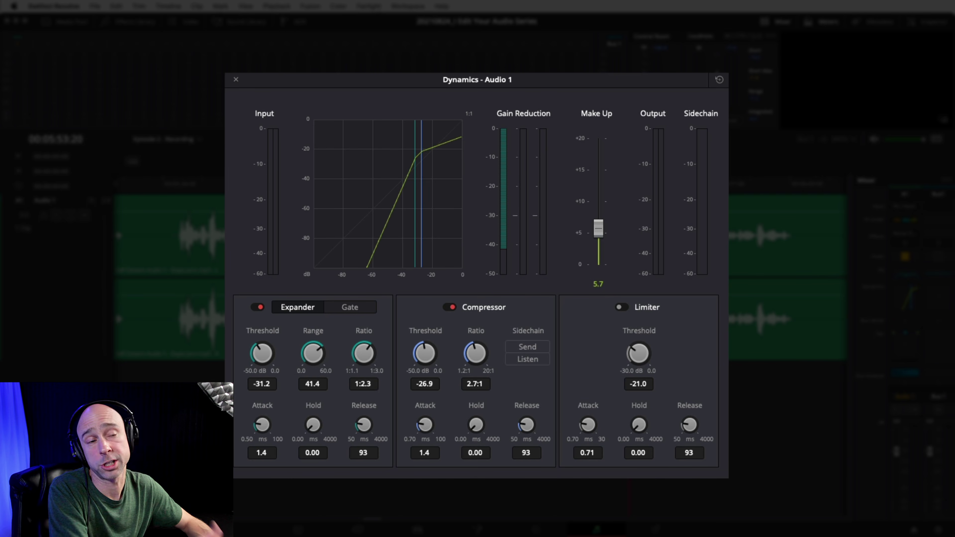
key("space")
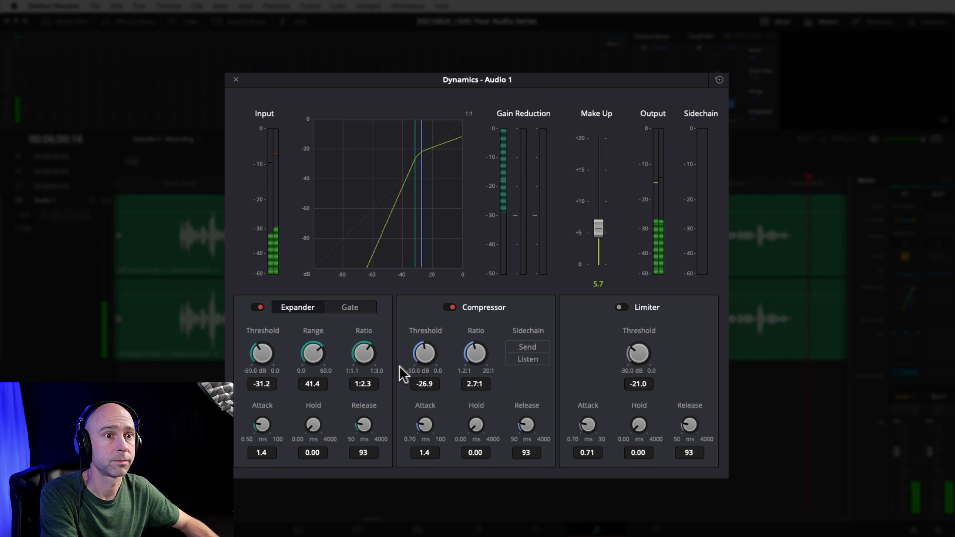
- Change the Expander to a Gate with Range 18.0 dB, Hold 48 ms, Release 140 ms and Attack 2.1 ms
left_click(342, 307)
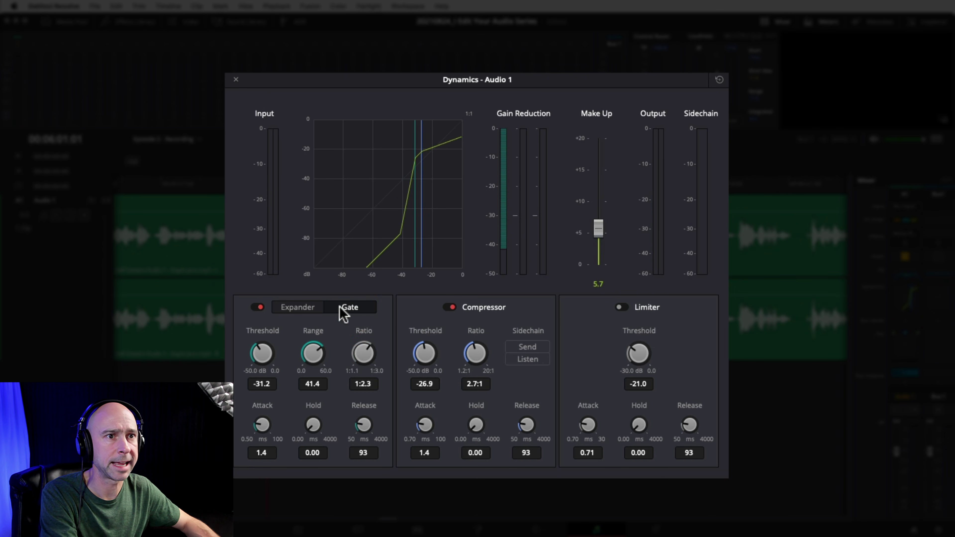
left_click_drag(314, 361, 292, 363)
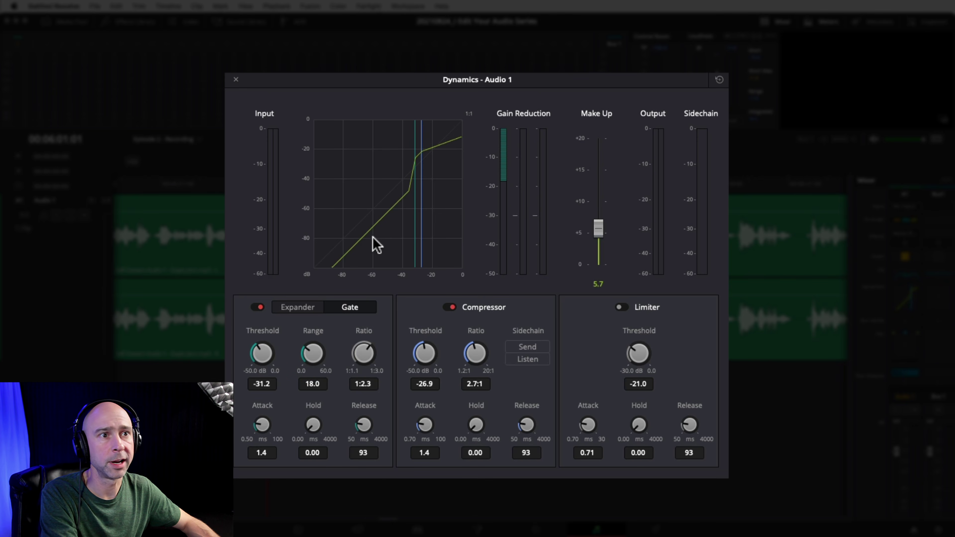
key("space")
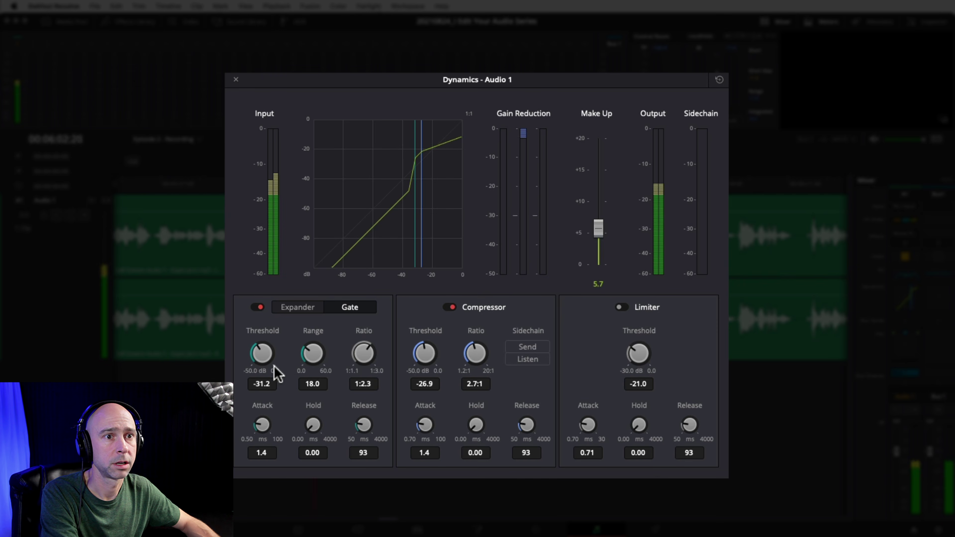
left_click_drag(312, 423, 319, 427)
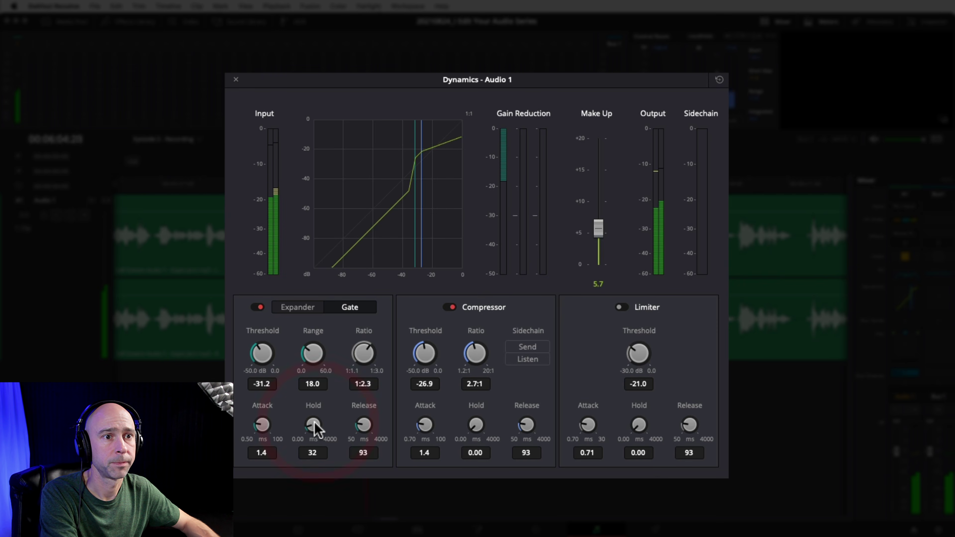
left_click_drag(368, 429, 339, 429)
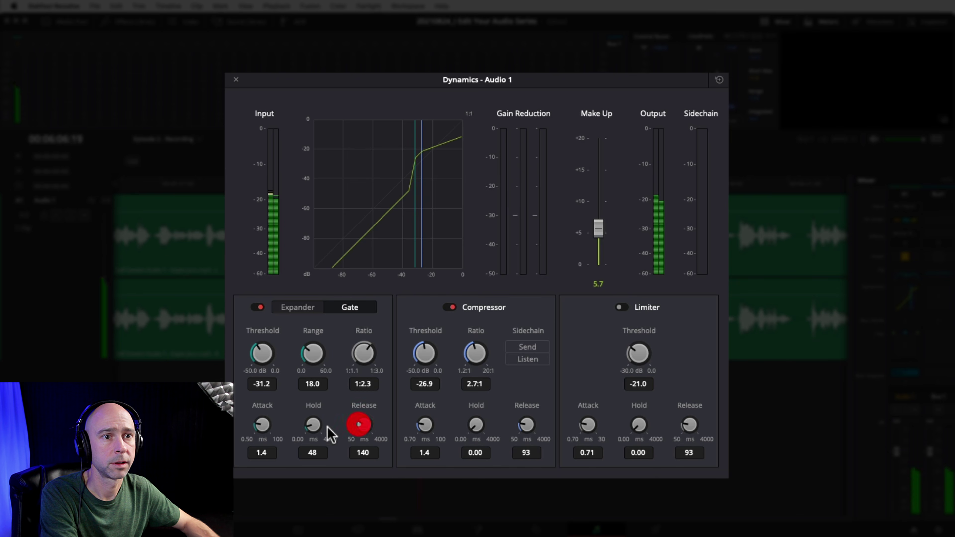
left_click_drag(261, 426, 266, 429)
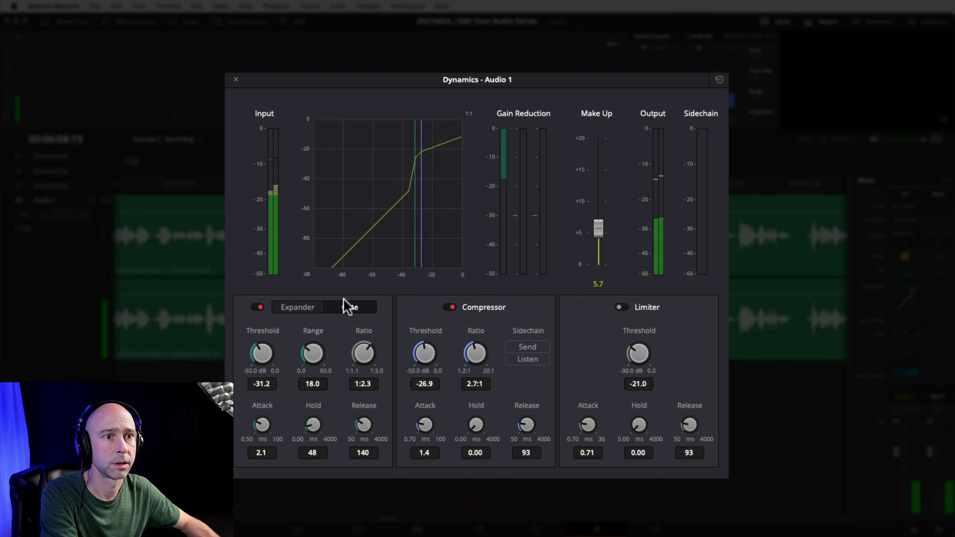
- Try a gate Range of 60.0 dB, settle on 15.0 dB and lower the gate Threshold to about -33.1 dB
mouse_move(312, 353)
left_mouse_down()
mouse_move(339, 356)
mouse_move(324, 363)
left_mouse_up()
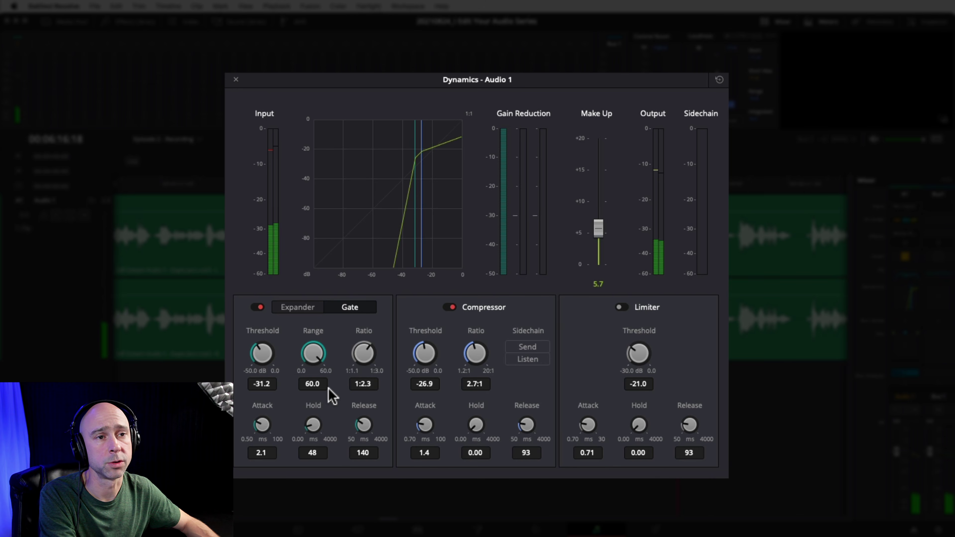
left_click_drag(322, 375, 260, 372)
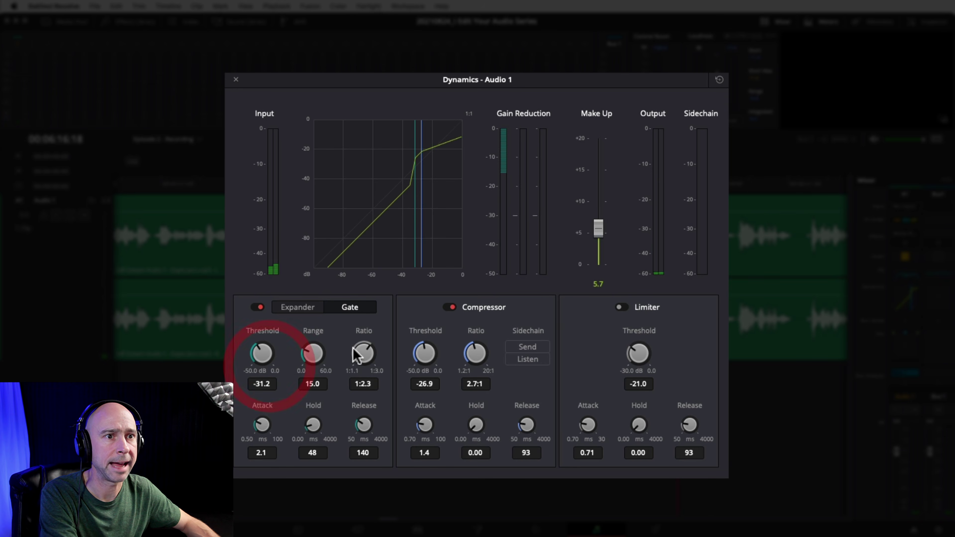
left_click_drag(262, 355, 255, 357)
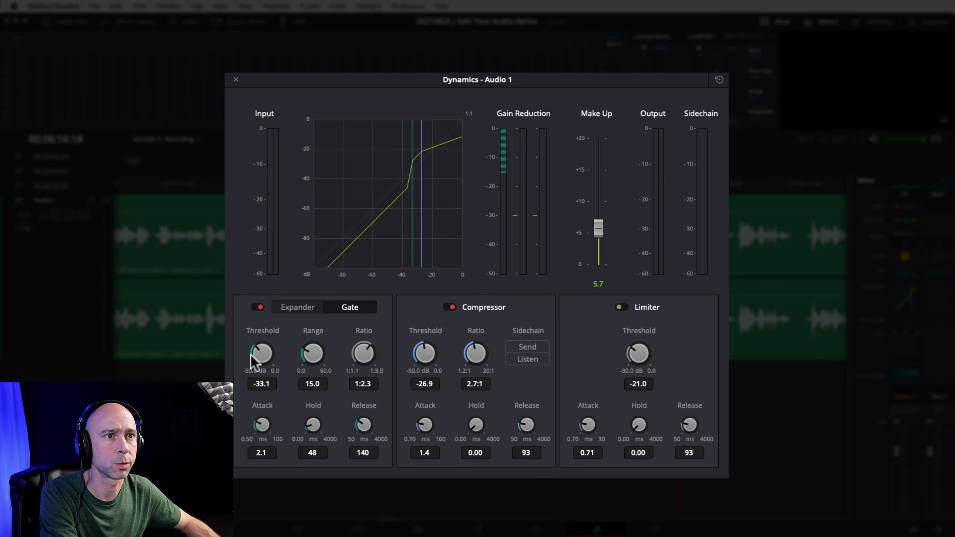
left_click_drag(256, 357, 252, 363)
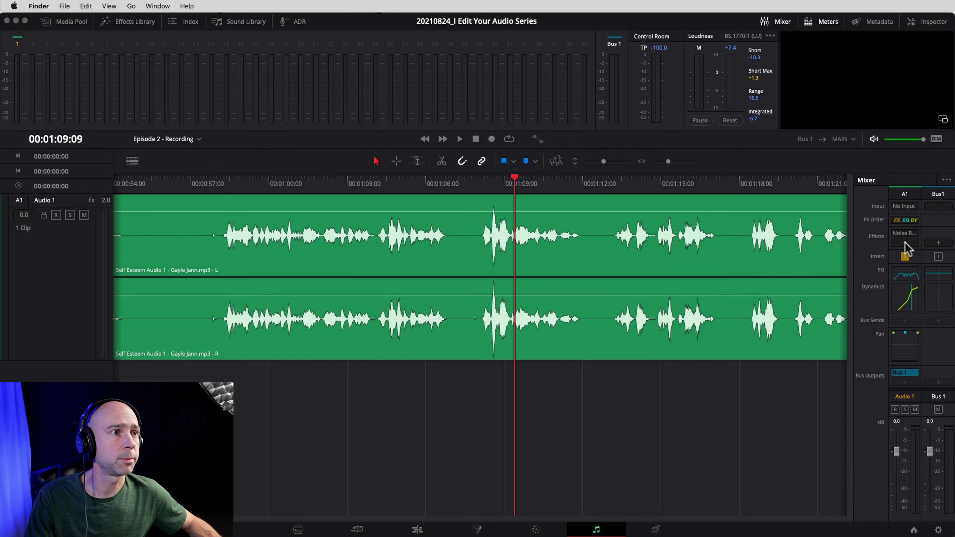
- Add the Fairlight FX Multiband Compressor to Audio 1's effects and switch it off and back on
left_click(905, 242)
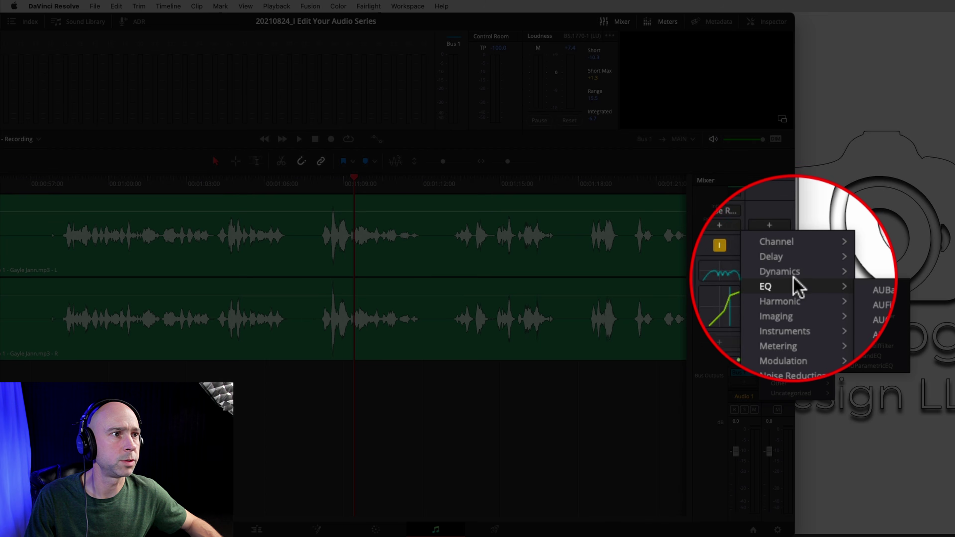
mouse_move(943, 274)
mouse_move(853, 278)
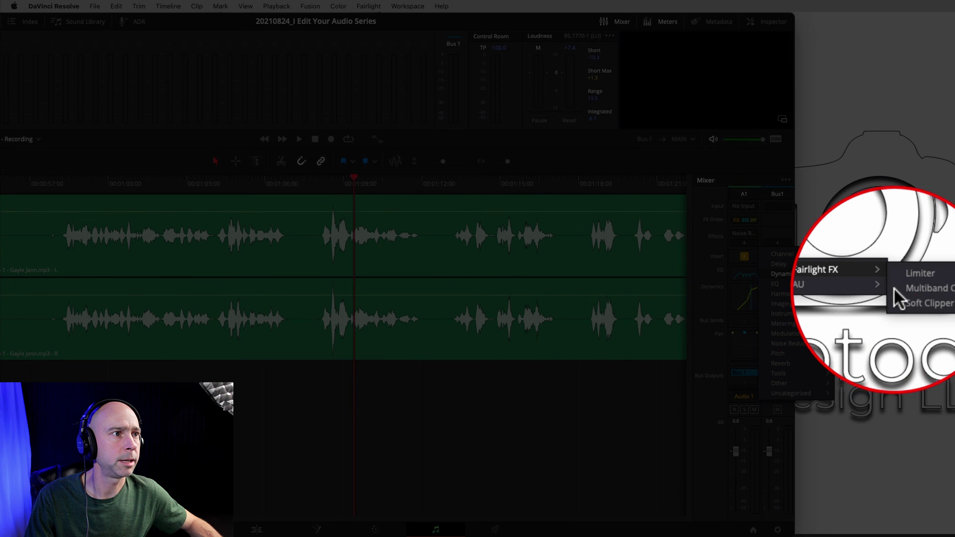
left_click(913, 294)
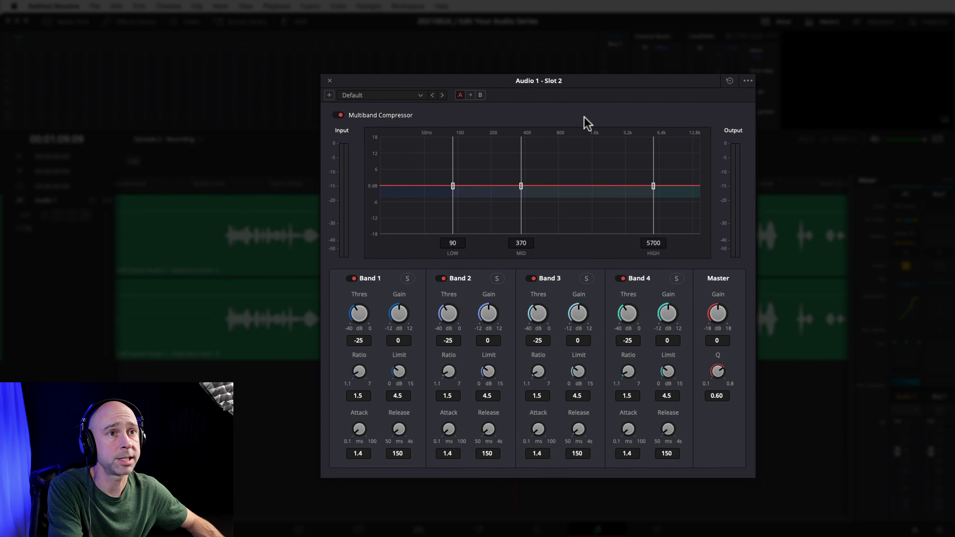
left_click(342, 115)
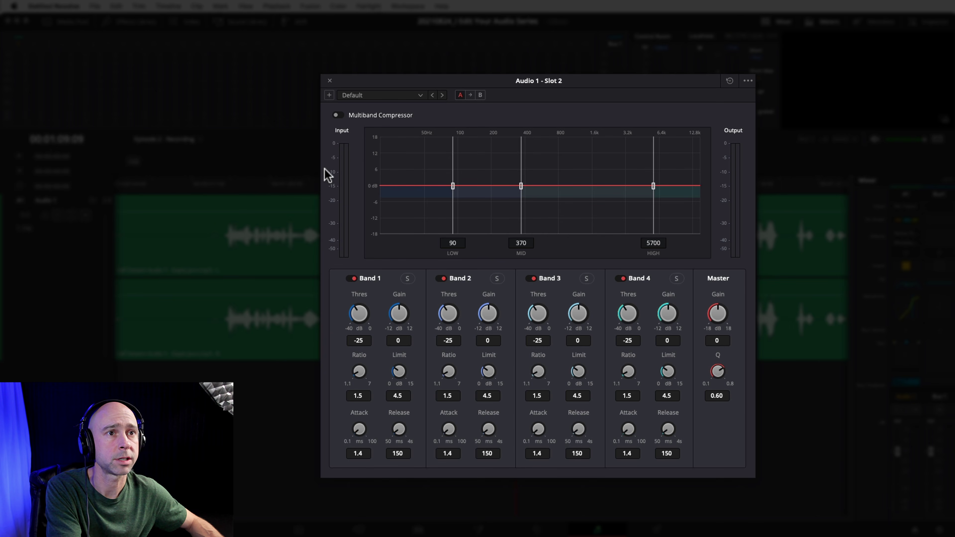
left_click(337, 115)
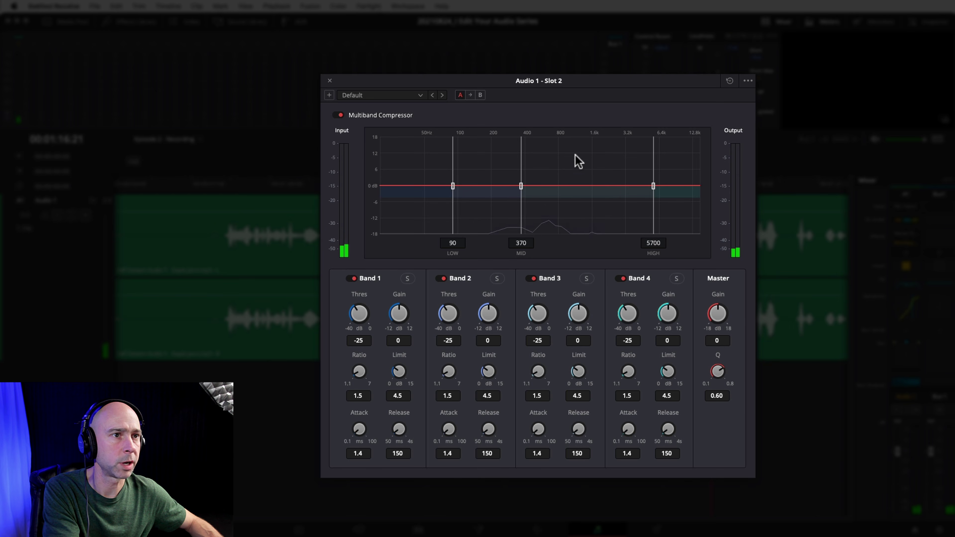
- Try Multiband Compressor crossovers of 619 Hz for Mid and 2866 Hz for High while playing the recording
left_click_drag(521, 186, 546, 186)
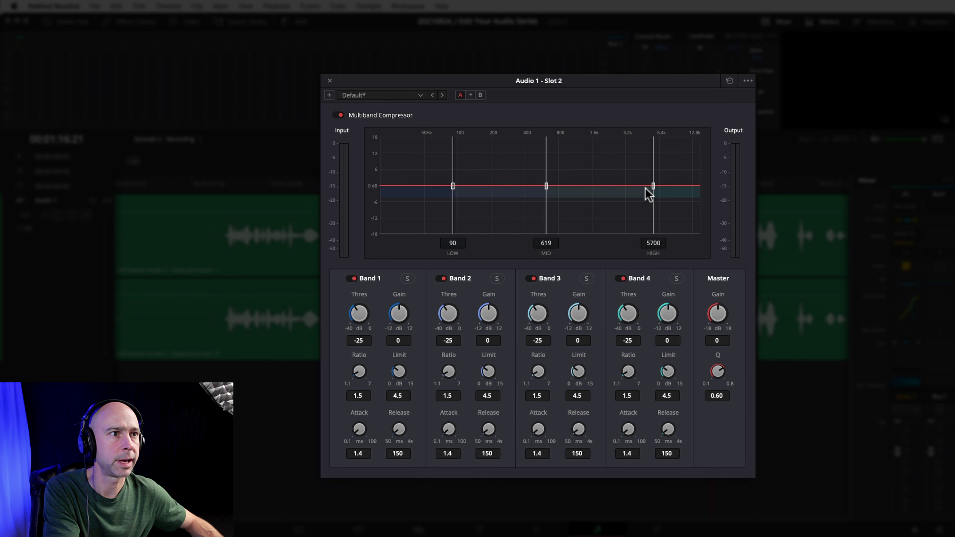
left_click_drag(653, 187, 621, 186)
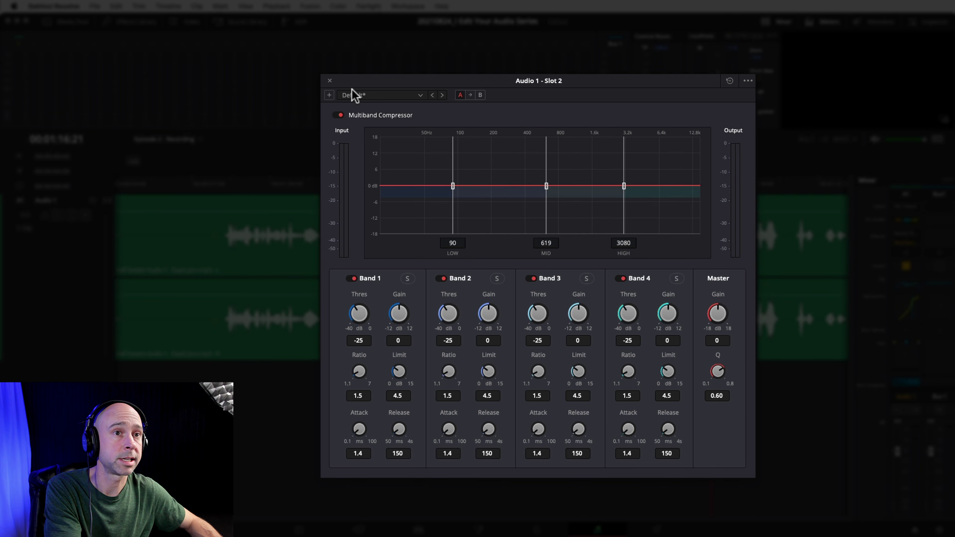
left_click(251, 174)
key("space")
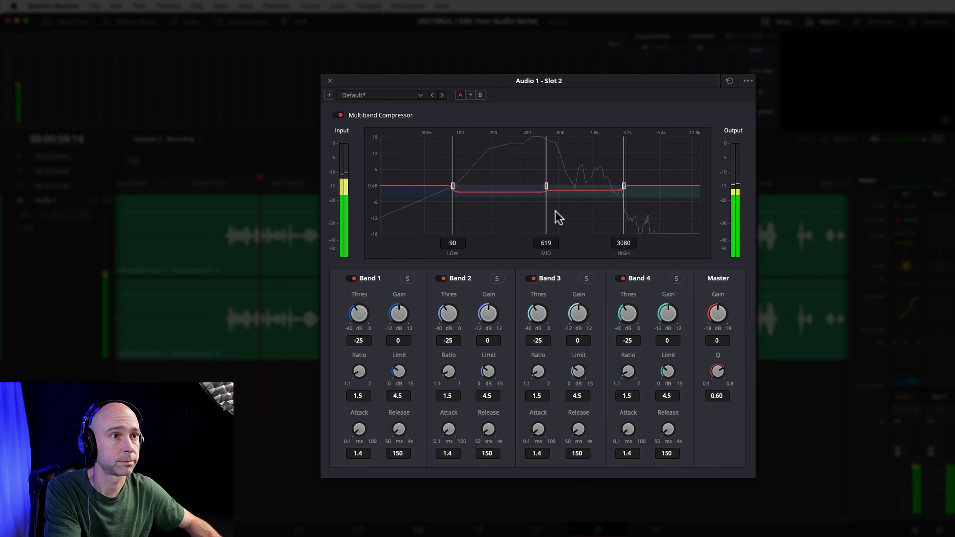
left_click_drag(623, 186, 621, 185)
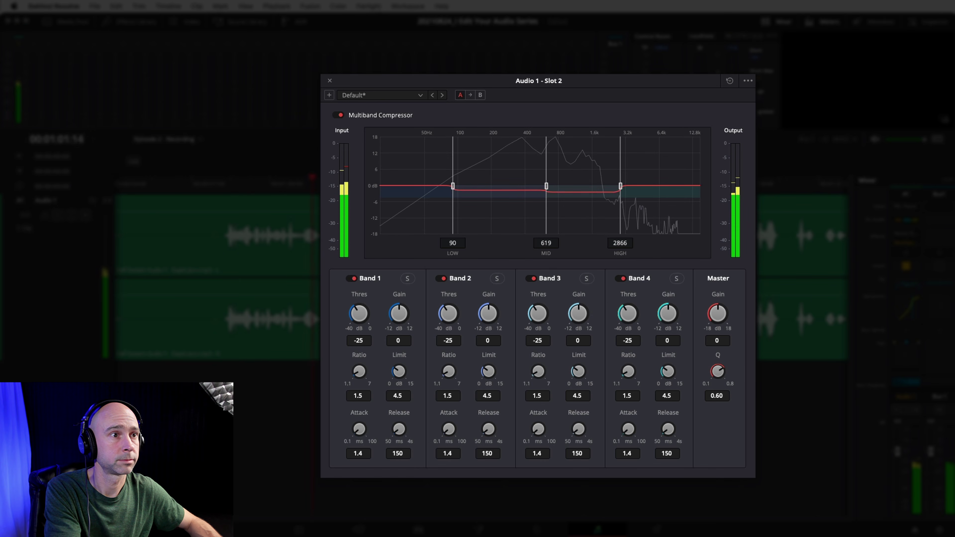
left_click(648, 314)
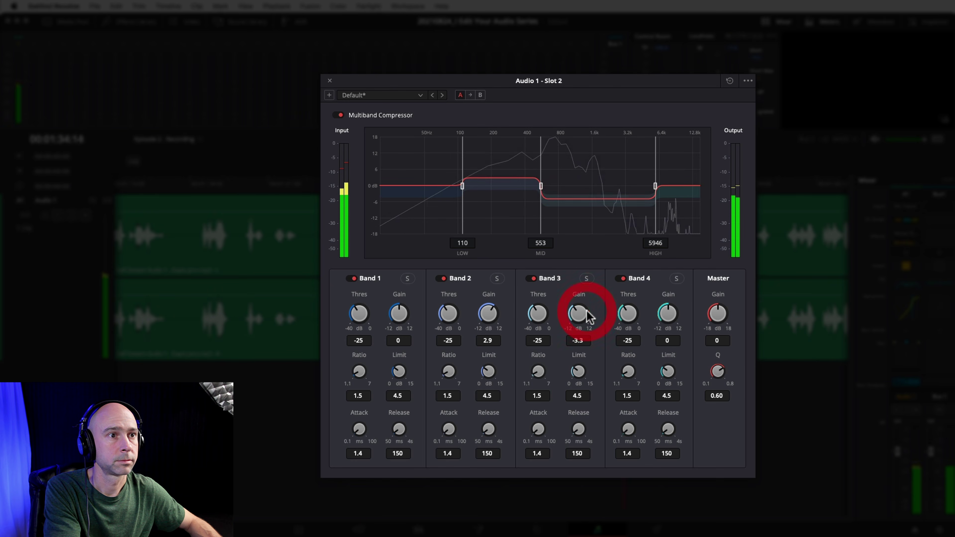
- Set Band 3 Gain to -3 dB, reset Band 1 Gain to 0 dB, and move the crossovers to 94 Hz Low and about 370 Hz Mid
left_click_drag(576, 316, 579, 311)
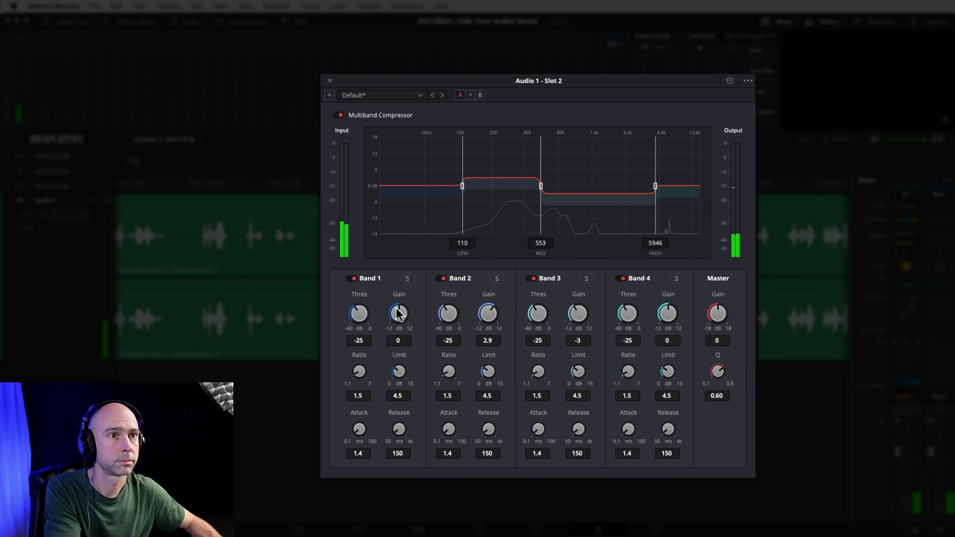
left_click_drag(399, 316, 451, 322)
double_click(407, 319)
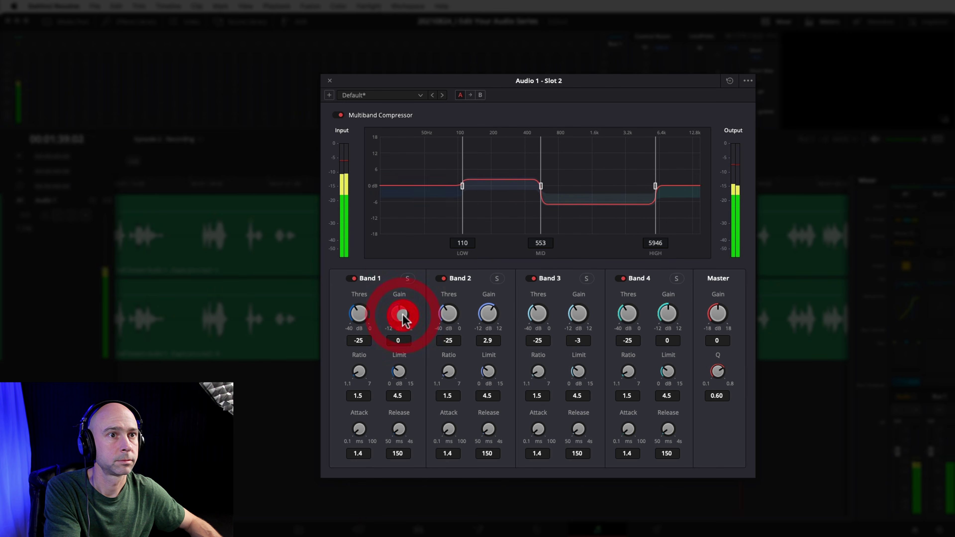
mouse_move(462, 186)
left_mouse_down()
mouse_move(475, 186)
mouse_move(455, 188)
left_mouse_up()
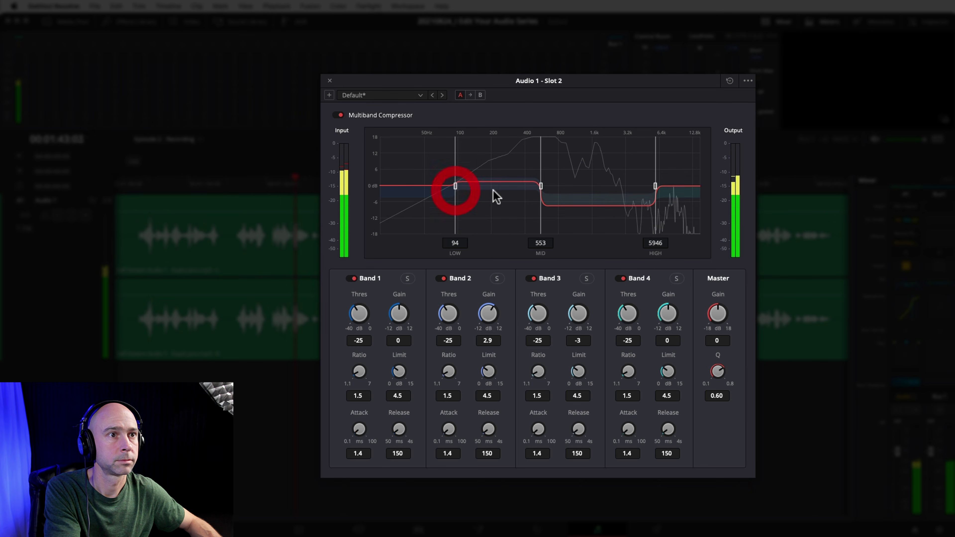
left_click_drag(536, 185, 516, 186)
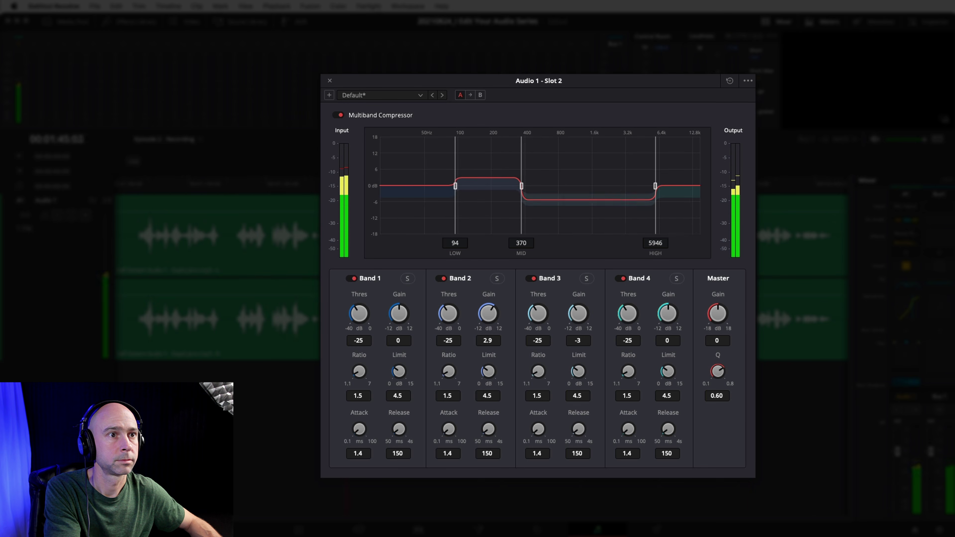
- Play a section of the recording with the Multiband Compressor bypassed and switch it back on to compare
left_click(247, 179)
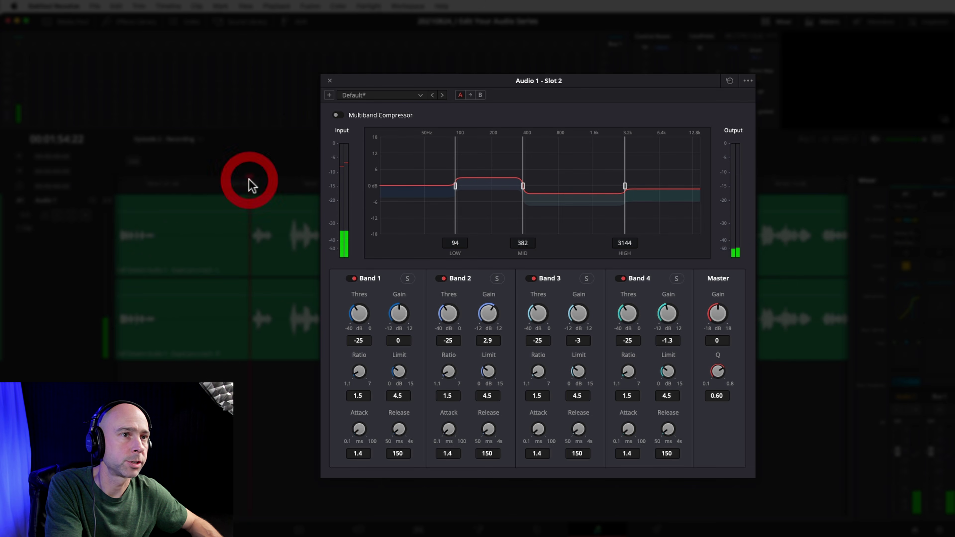
left_click(340, 115)
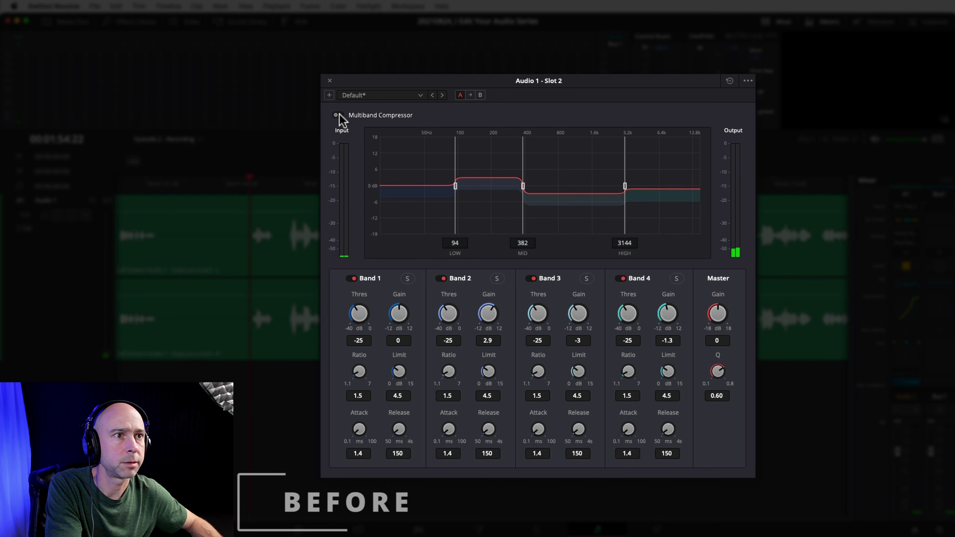
key("space")
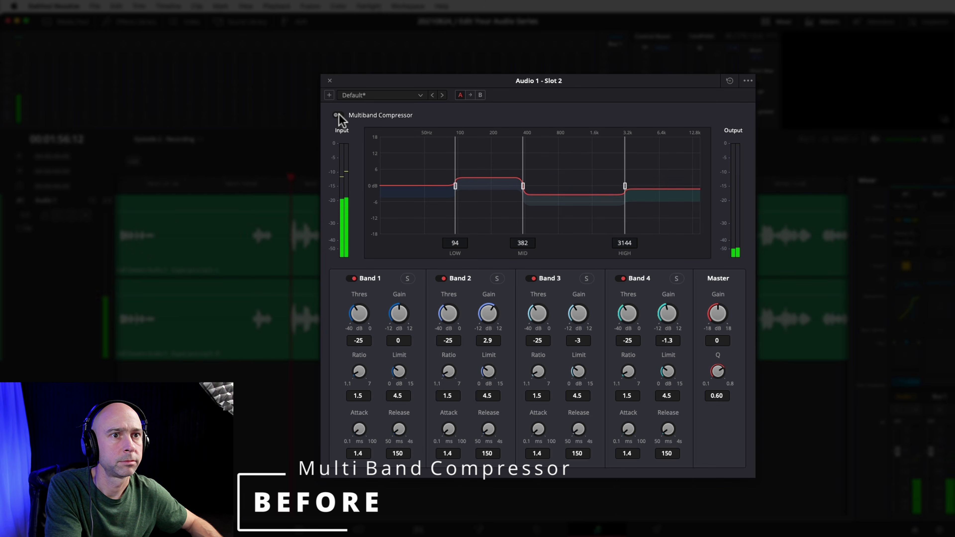
left_click(340, 115)
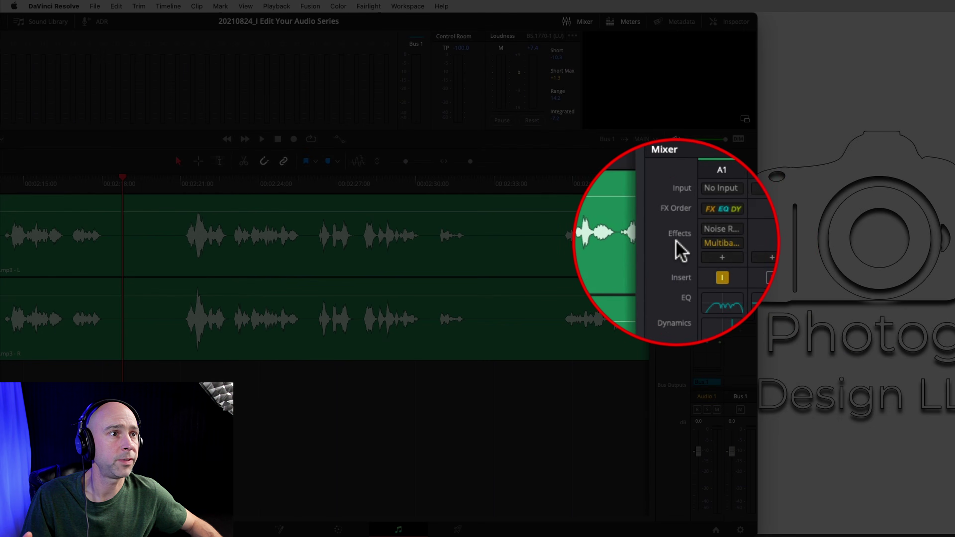
- Add the De-Esser from the noise reduction effects to Audio 1 and load its Female ESS preset
left_click(706, 249)
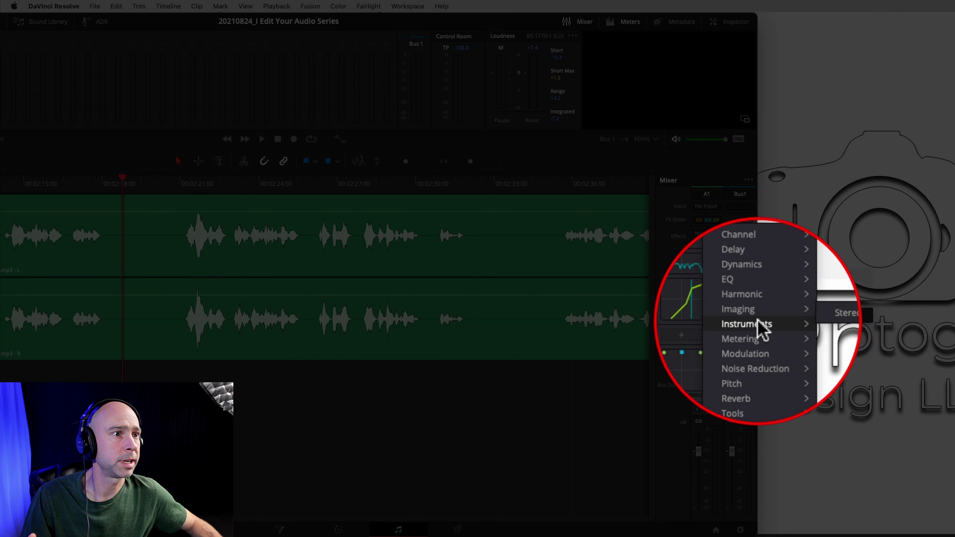
mouse_move(703, 344)
mouse_move(763, 353)
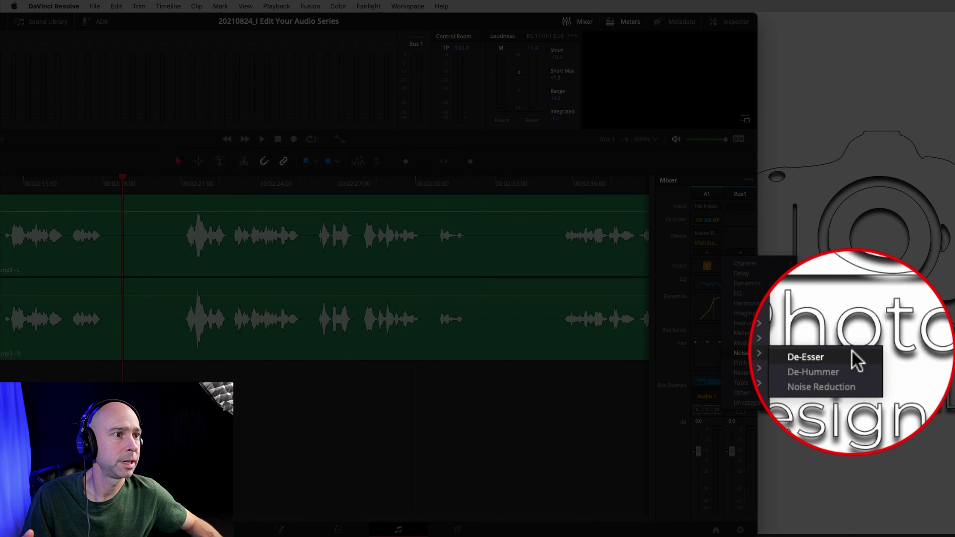
left_click(839, 362)
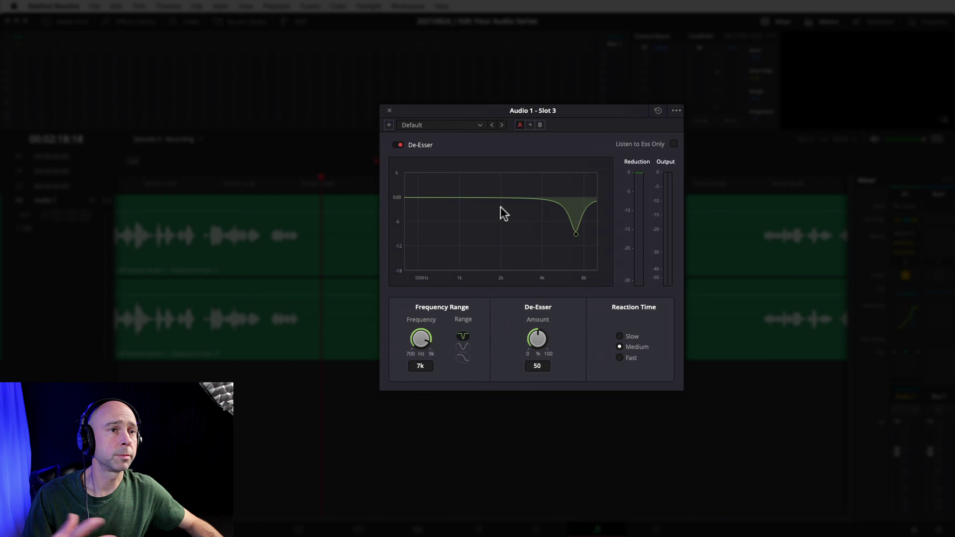
left_click(479, 126)
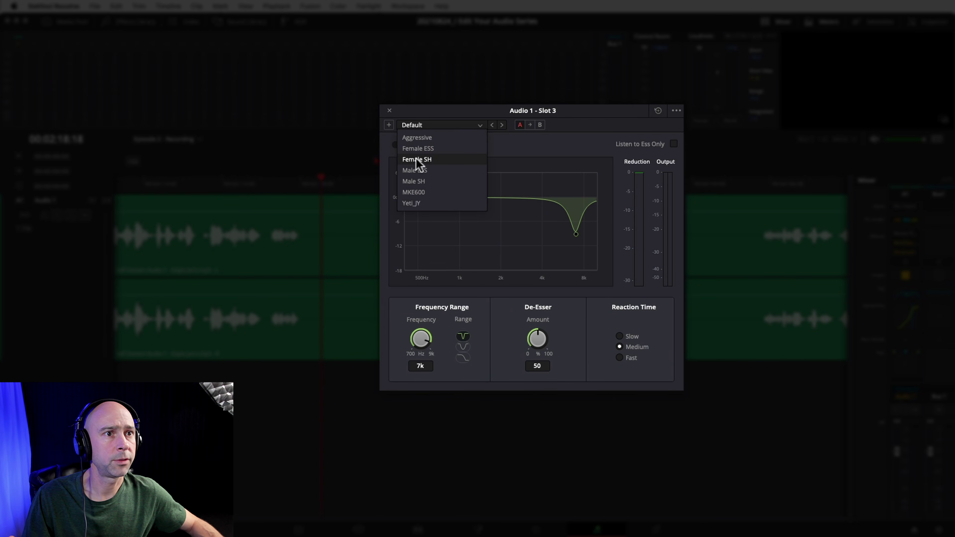
left_click(422, 148)
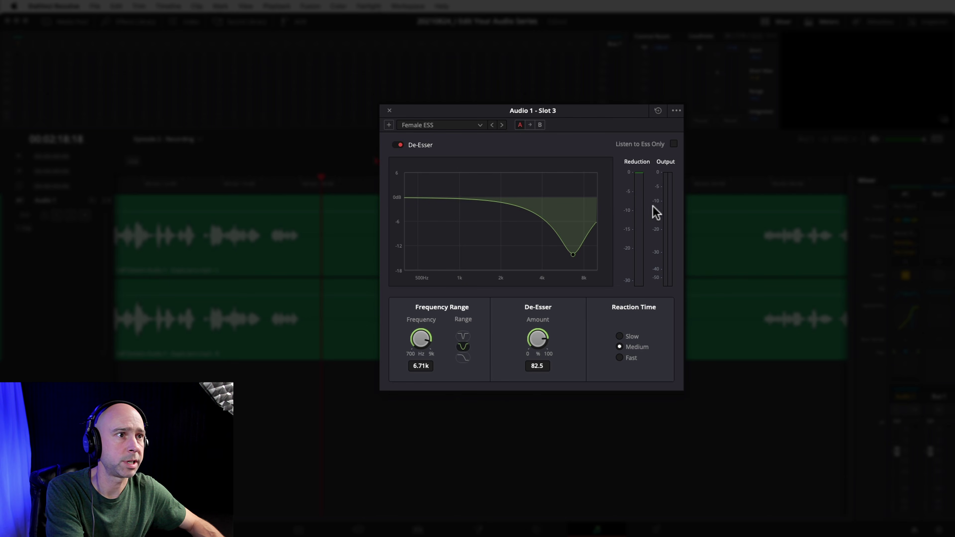
- Compare the De-Esser's narrow and wide band ranges during playback, keep the wide one, set the Amount to 37.1% and close the effect
left_click(462, 336)
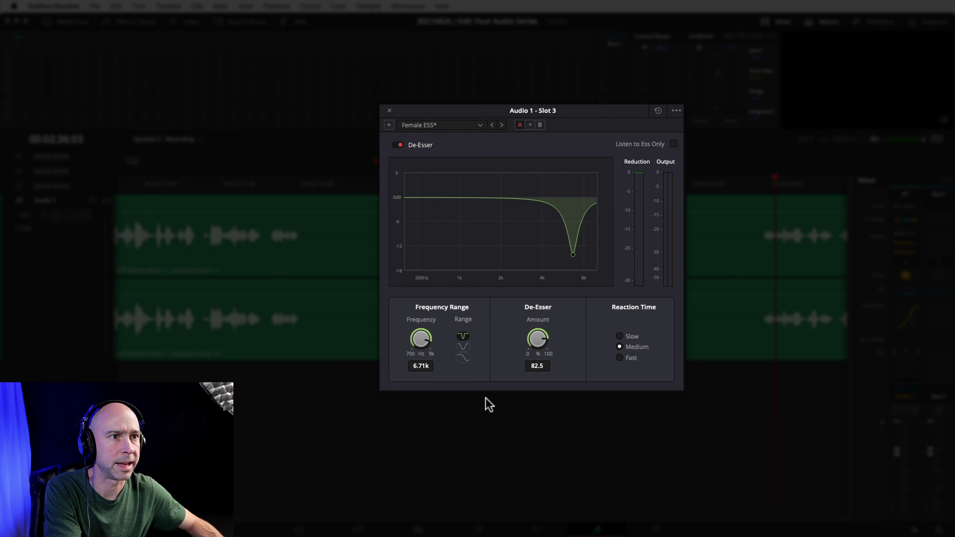
key("space")
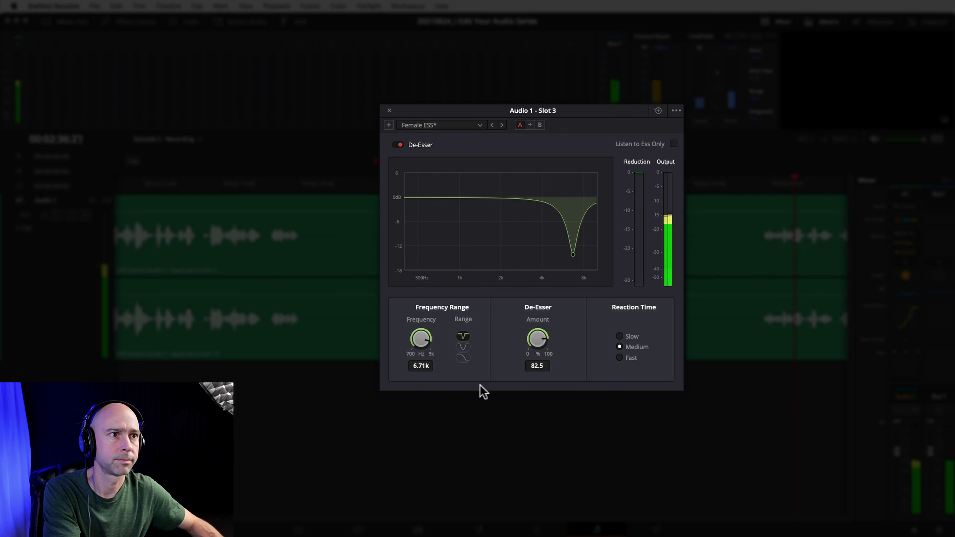
left_click(464, 347)
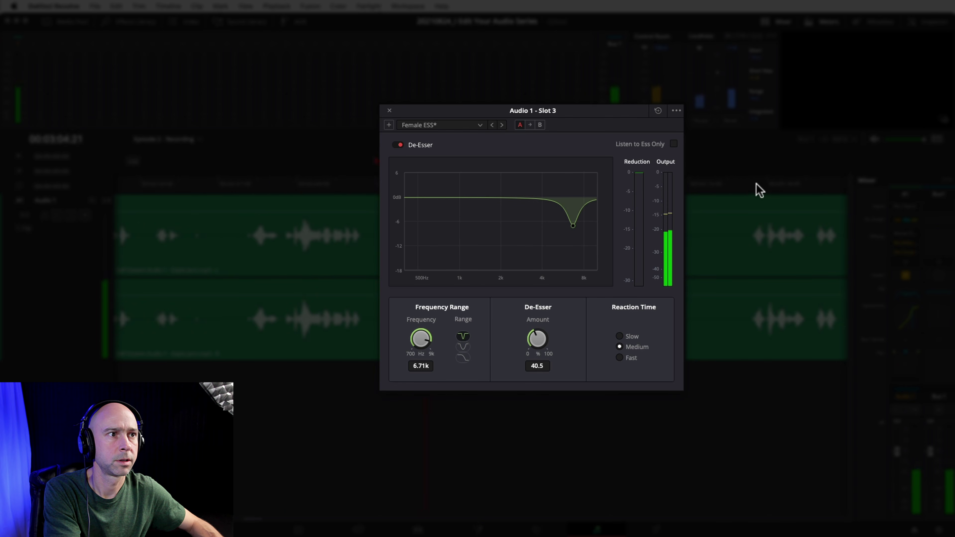
left_click(754, 184)
left_click(463, 347)
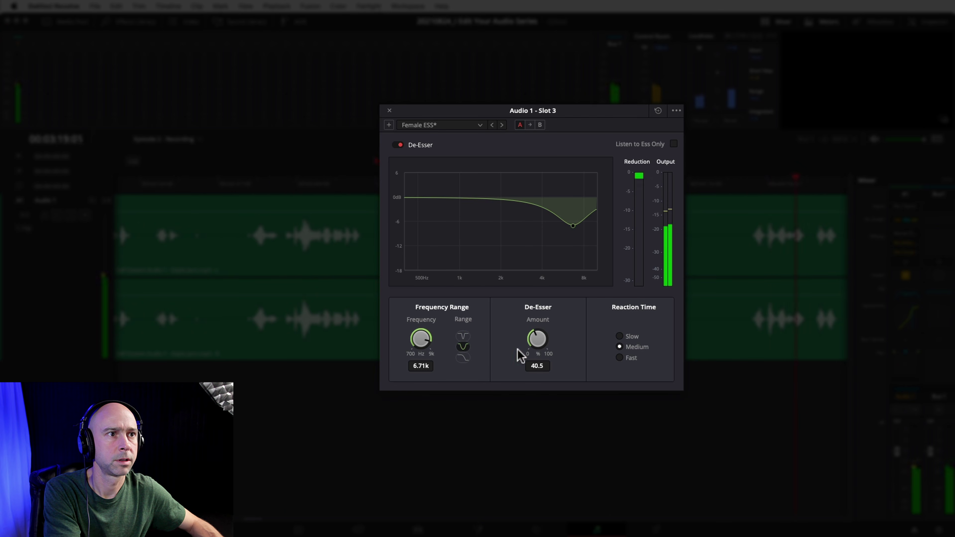
left_click_drag(534, 351, 529, 359)
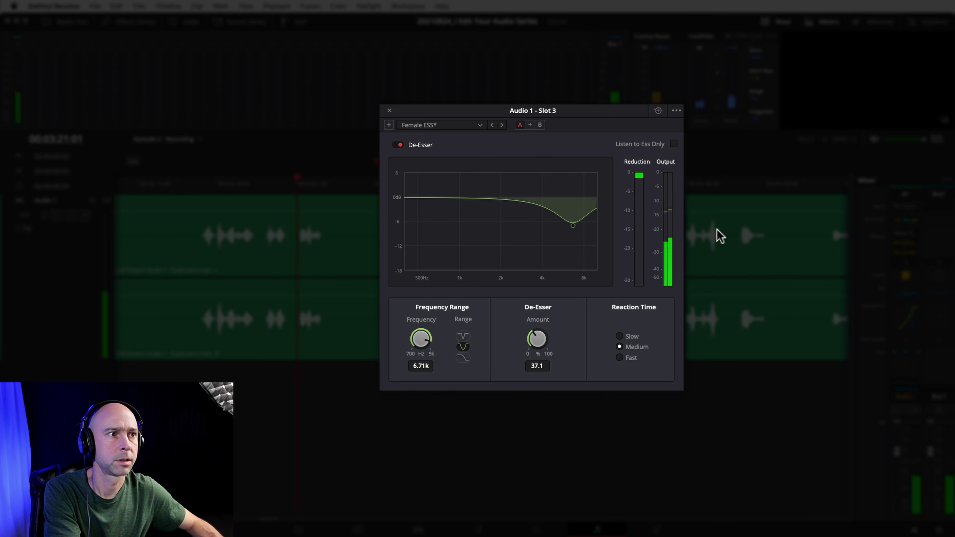
left_click(819, 190)
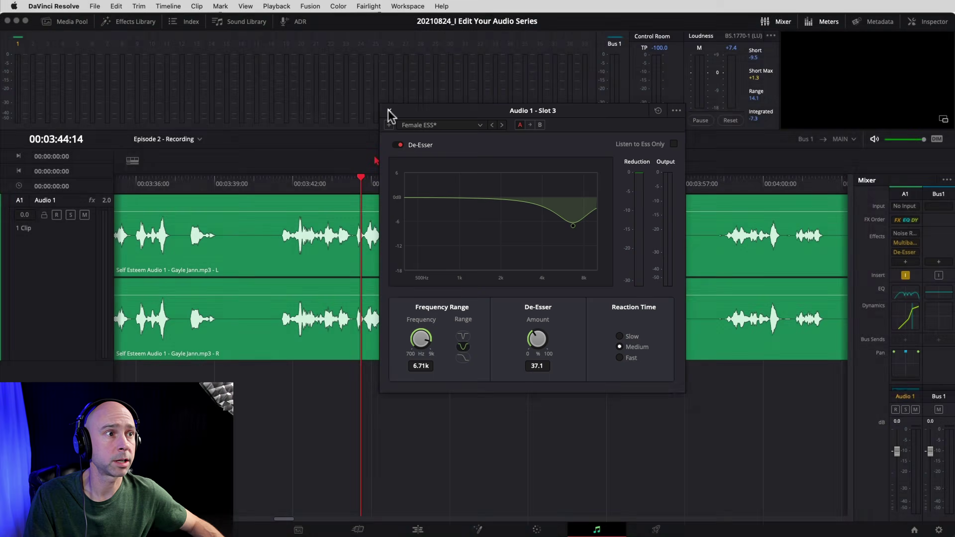
left_click(389, 110)
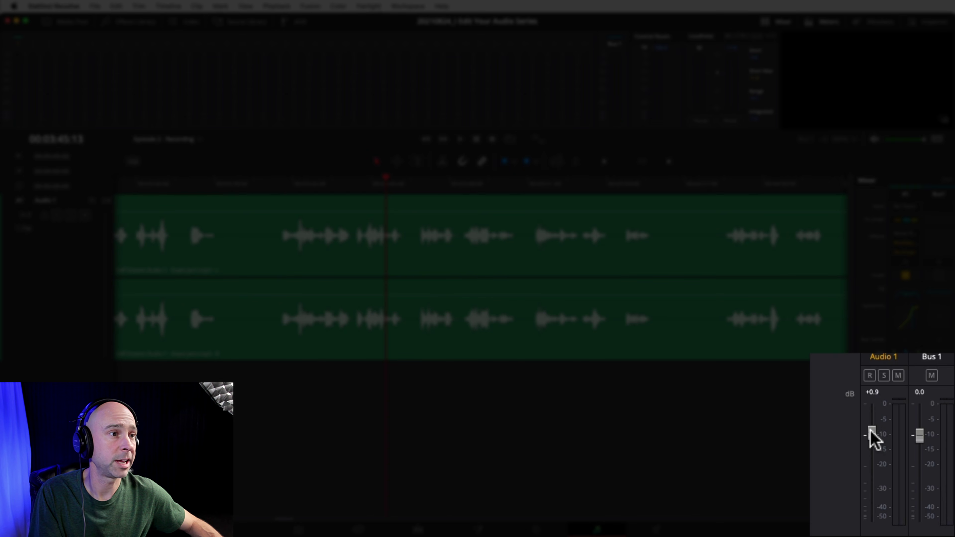
- Raise the Audio 1 fader to +5.5 dB while checking the levels during playback
left_click(871, 429)
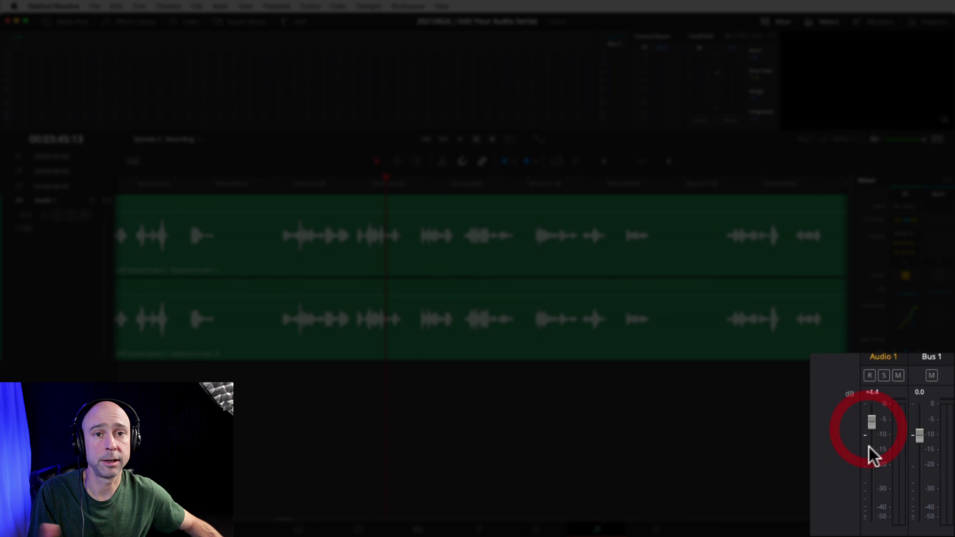
key("space")
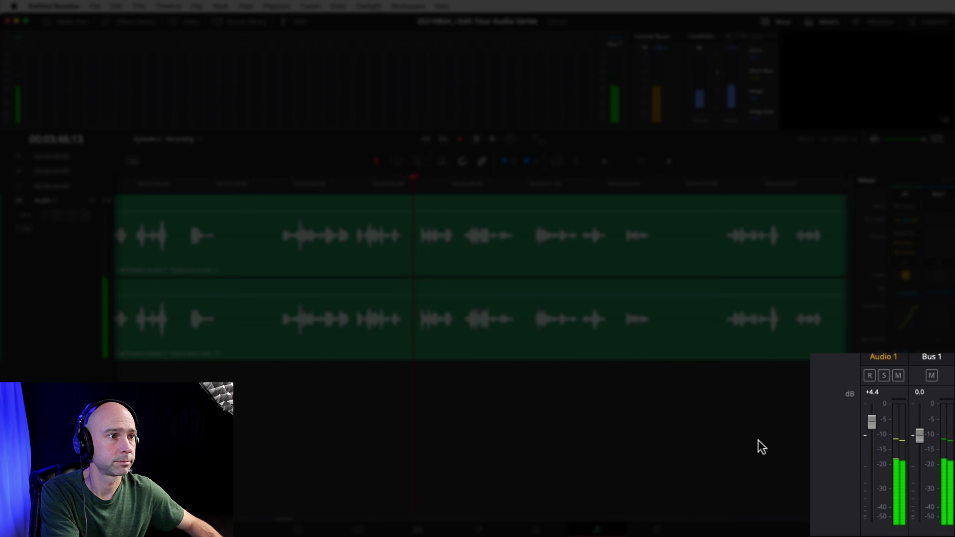
left_click_drag(871, 422, 871, 419)
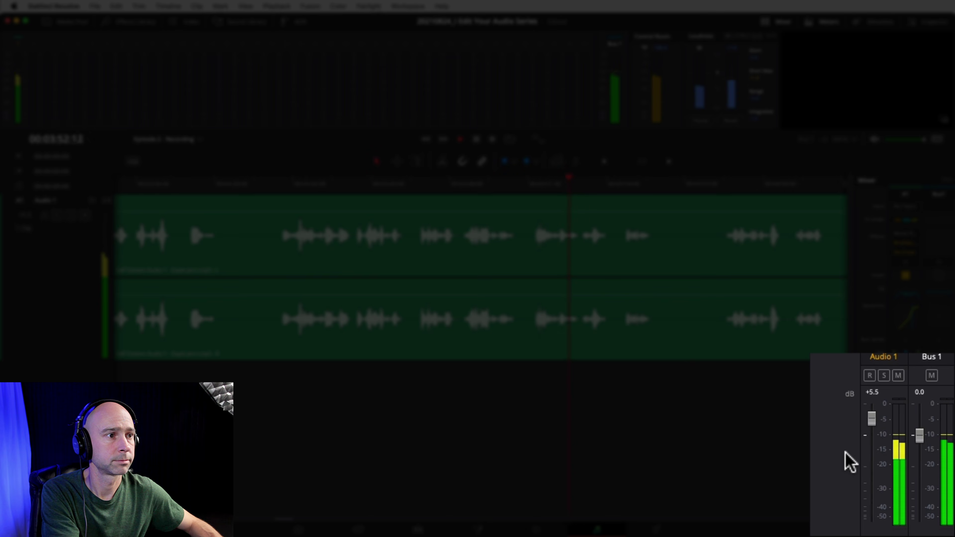
key("space")
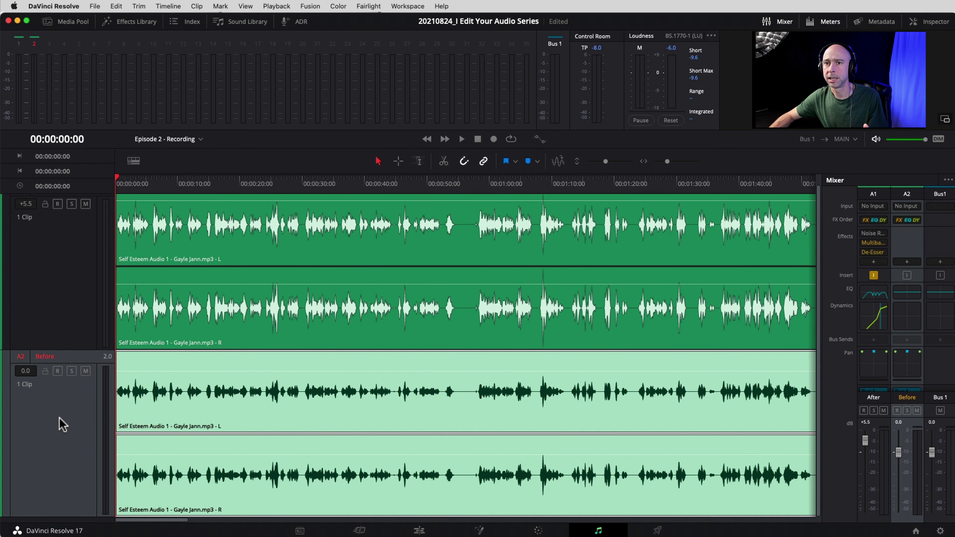
- Solo the Before track and play the unprocessed recording from the start
left_click(71, 371)
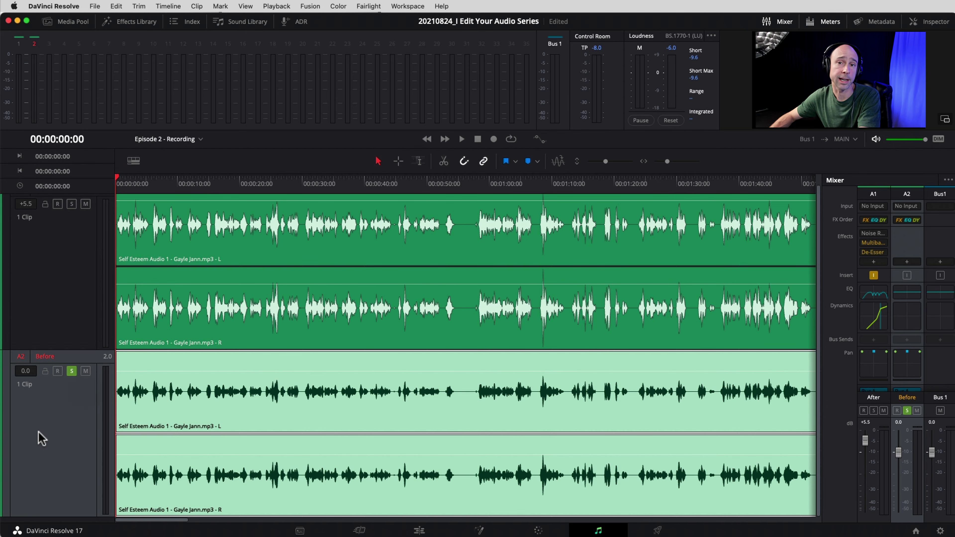
key("space")
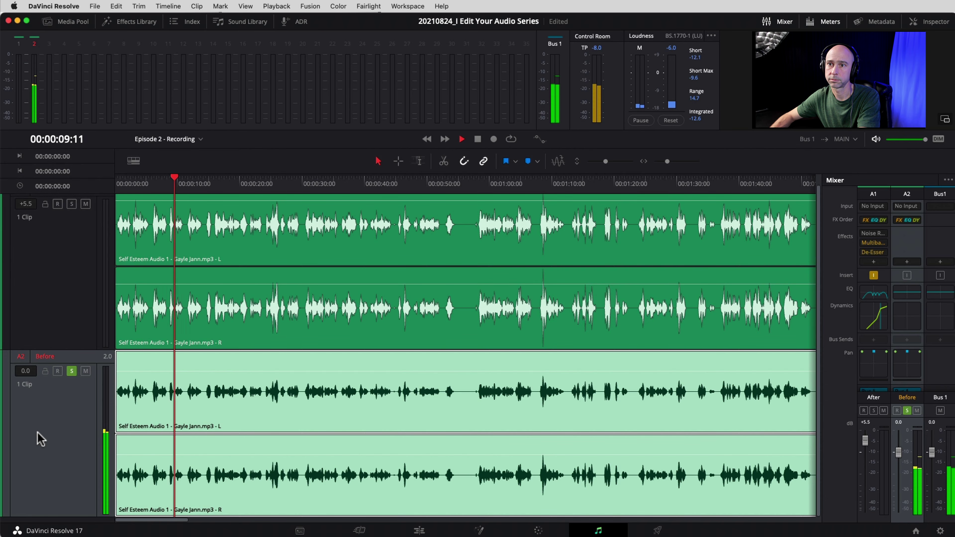
left_click(202, 423)
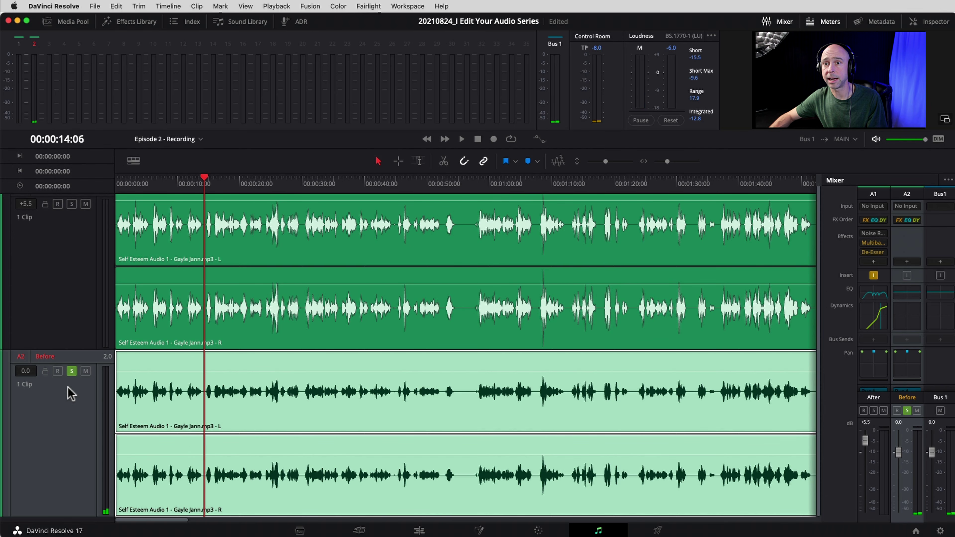
- Solo the After track instead of Before and play the processed recording from the start
left_click(72, 371)
left_click(72, 204)
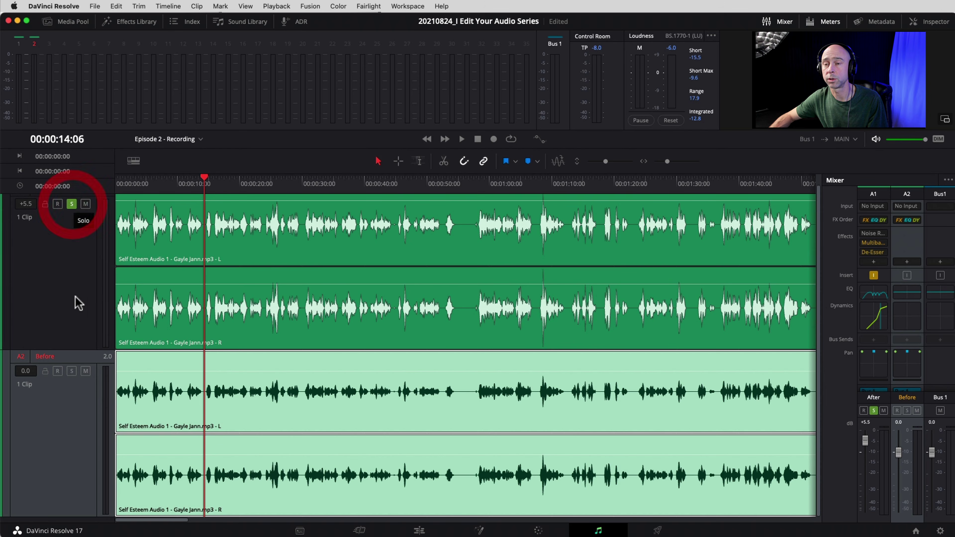
left_click_drag(132, 185, 46, 188)
key("space")
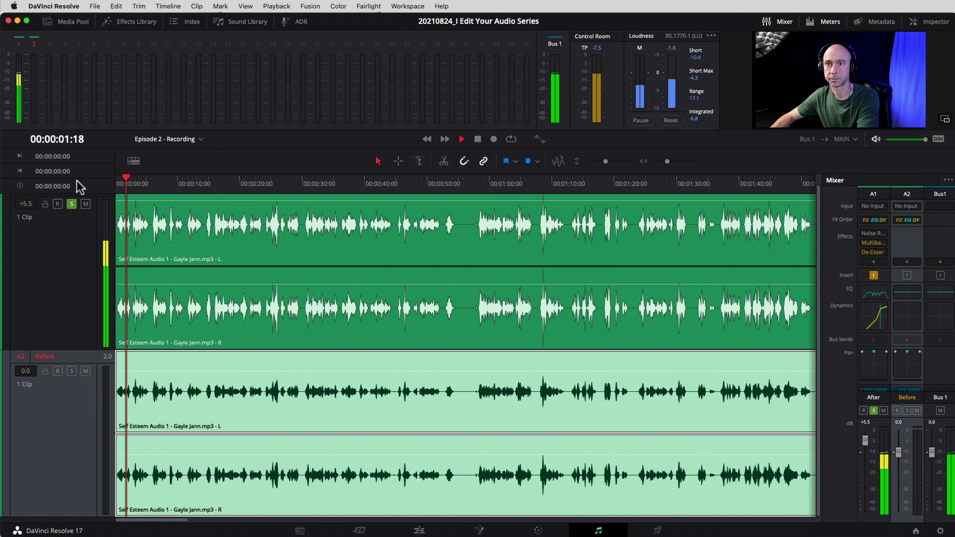